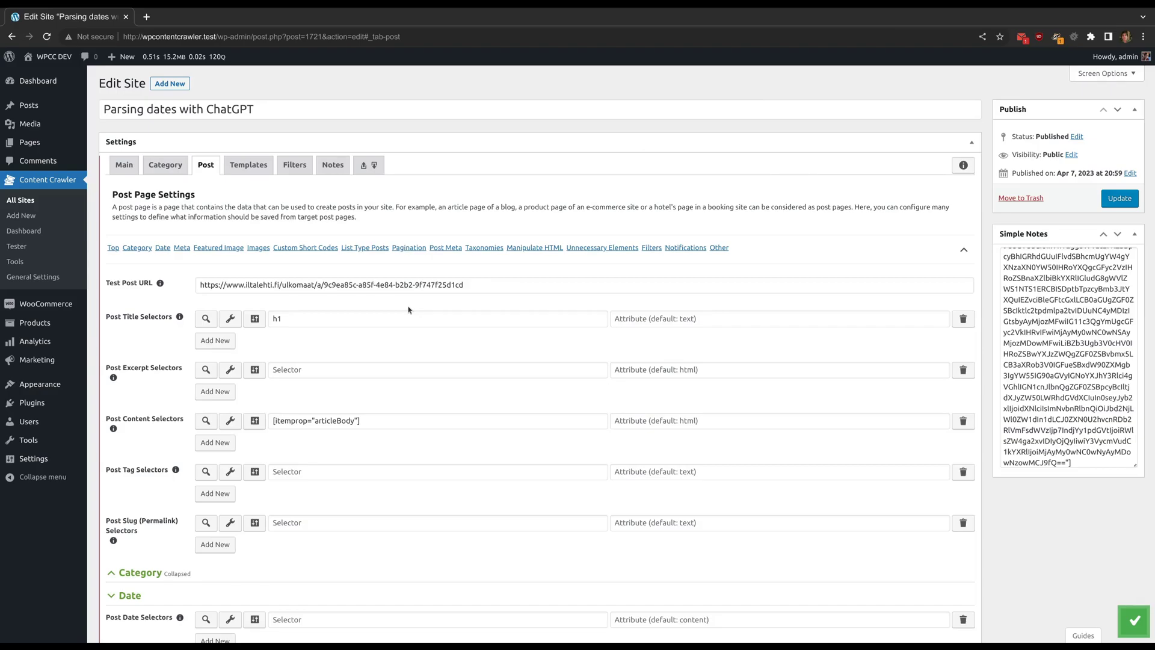
Step: Examine the test article in the visual inspector for the Post Title Selectors, and close the inspector
left_click(230, 319)
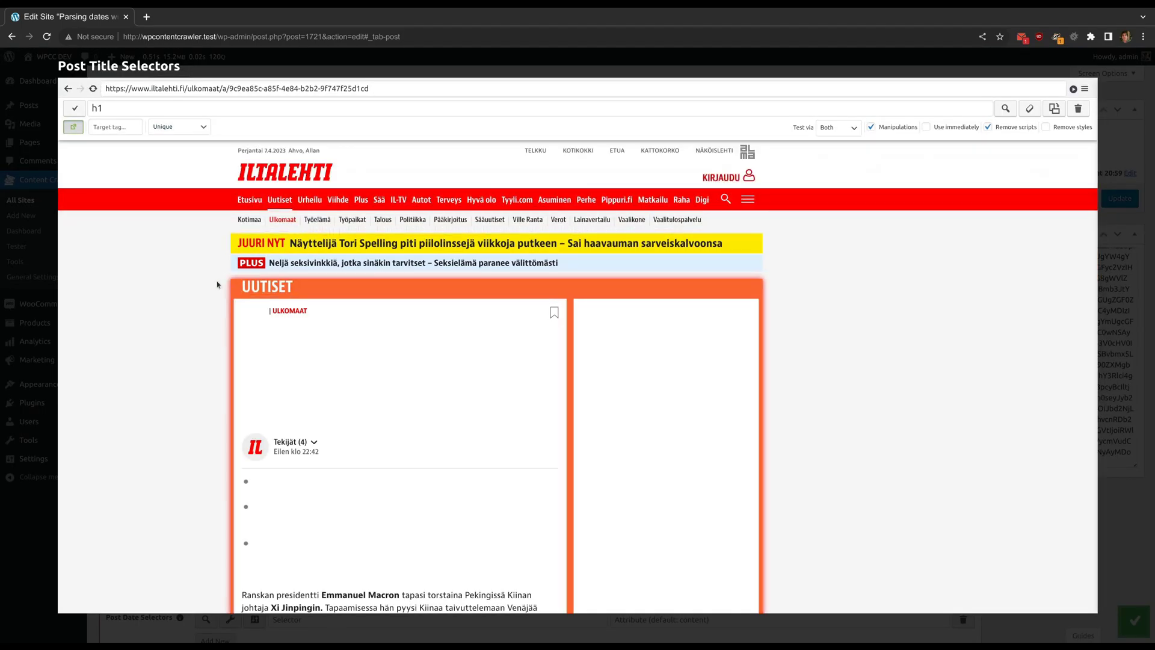
scroll(402, 310, "down", 10)
scroll(401, 310, "down", 15)
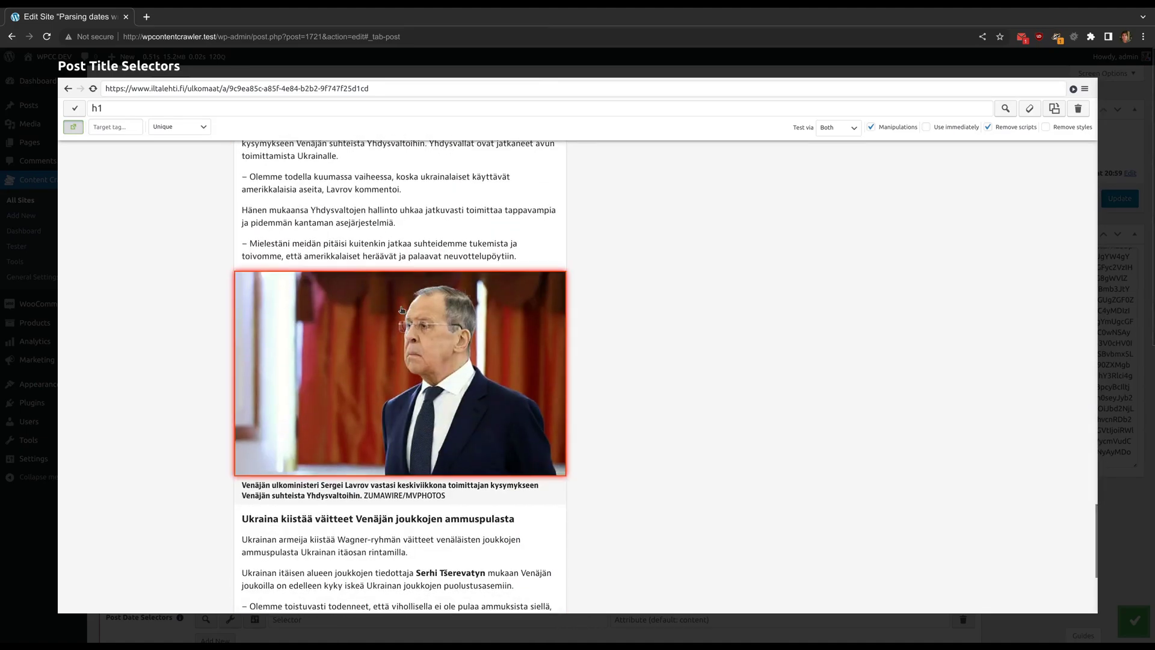
scroll(402, 310, "down", 5)
left_click(408, 67)
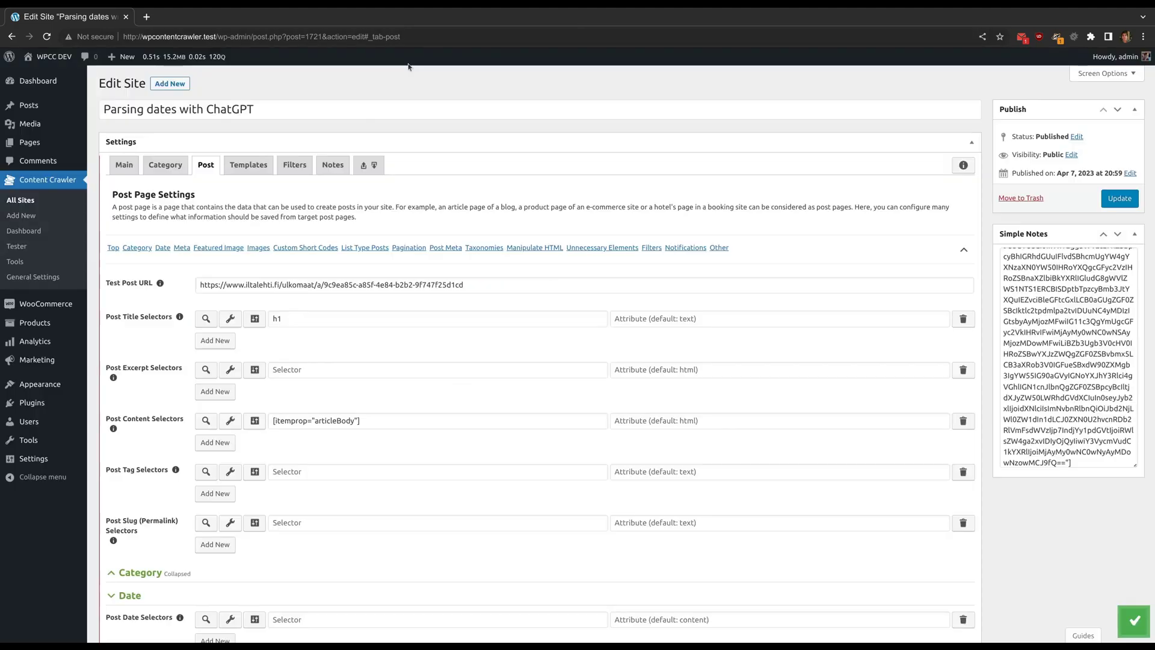
Step: Open the Site Tester in a new tab and rerun the recent Post Page test for "Parsing dates with ChatGPT"
triple_click(263, 283)
middle_click(17, 246)
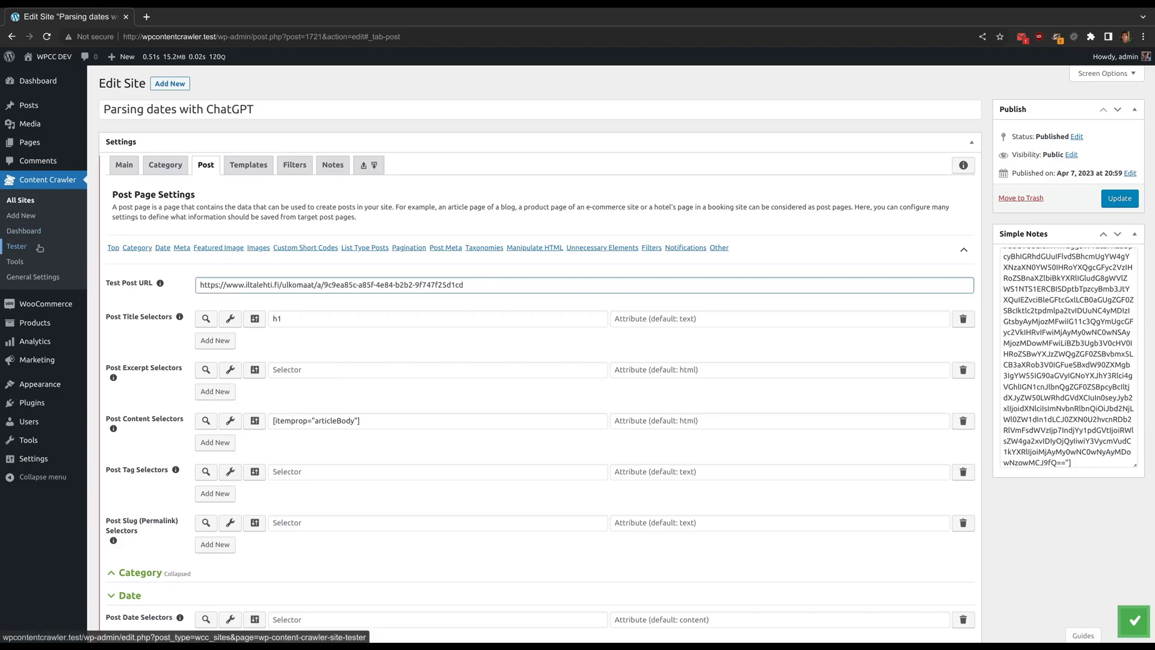
left_click(194, 19)
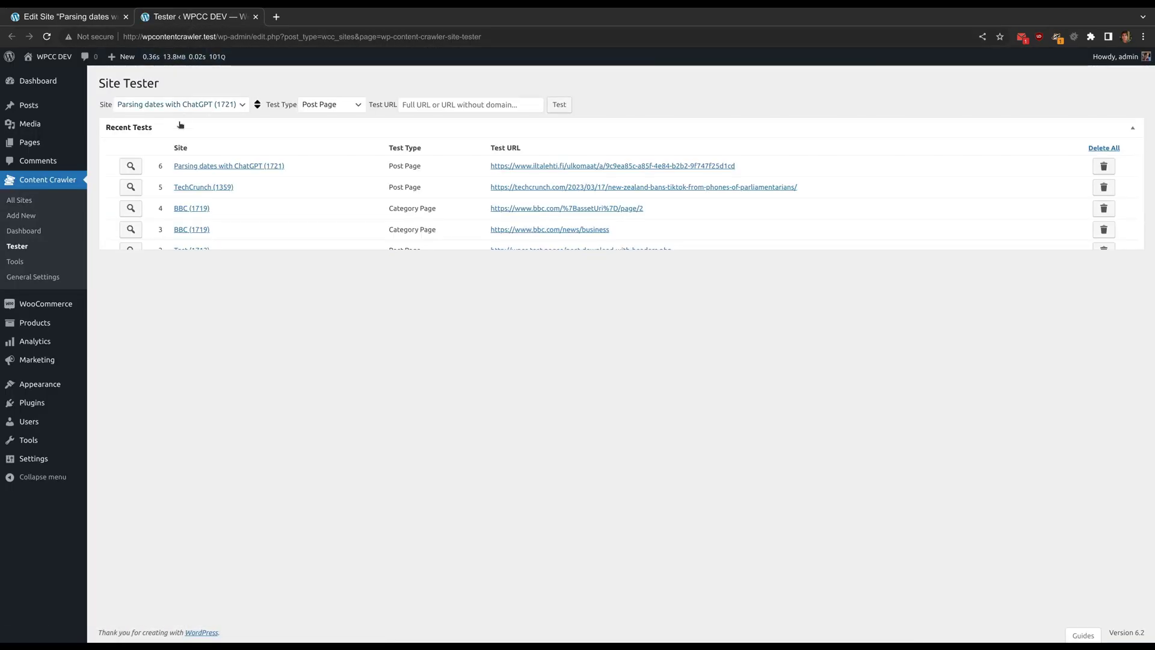
left_click(130, 166)
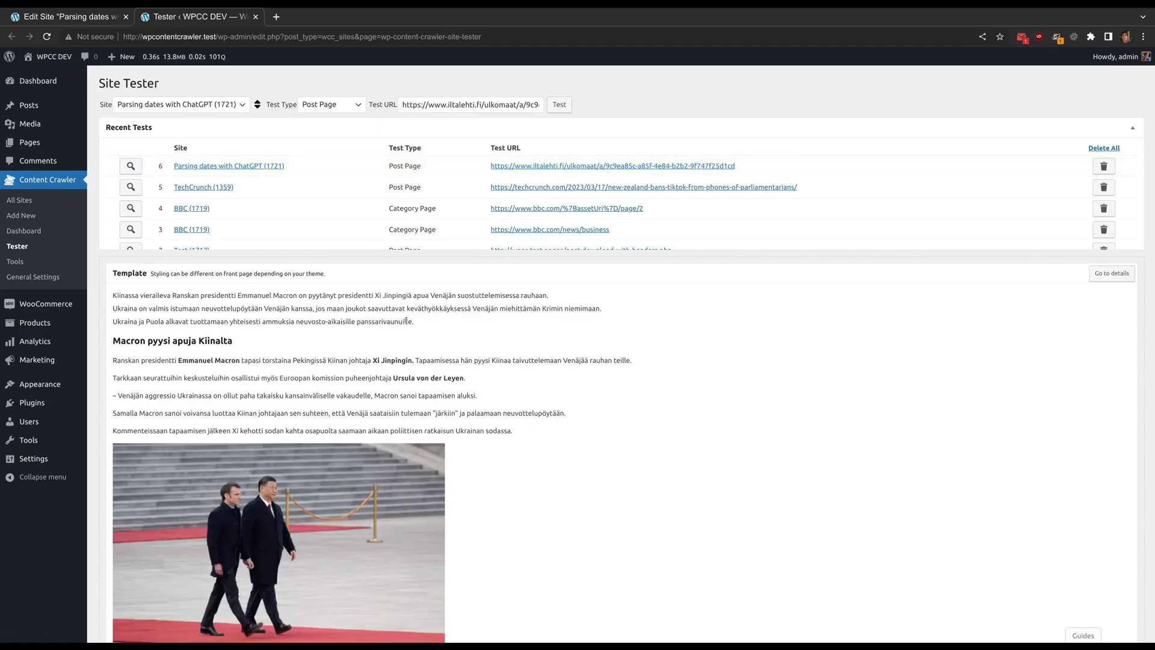
Step: Examine the test results down to the Details section and check the date assigned to the post
scroll(406, 321, "down", 10)
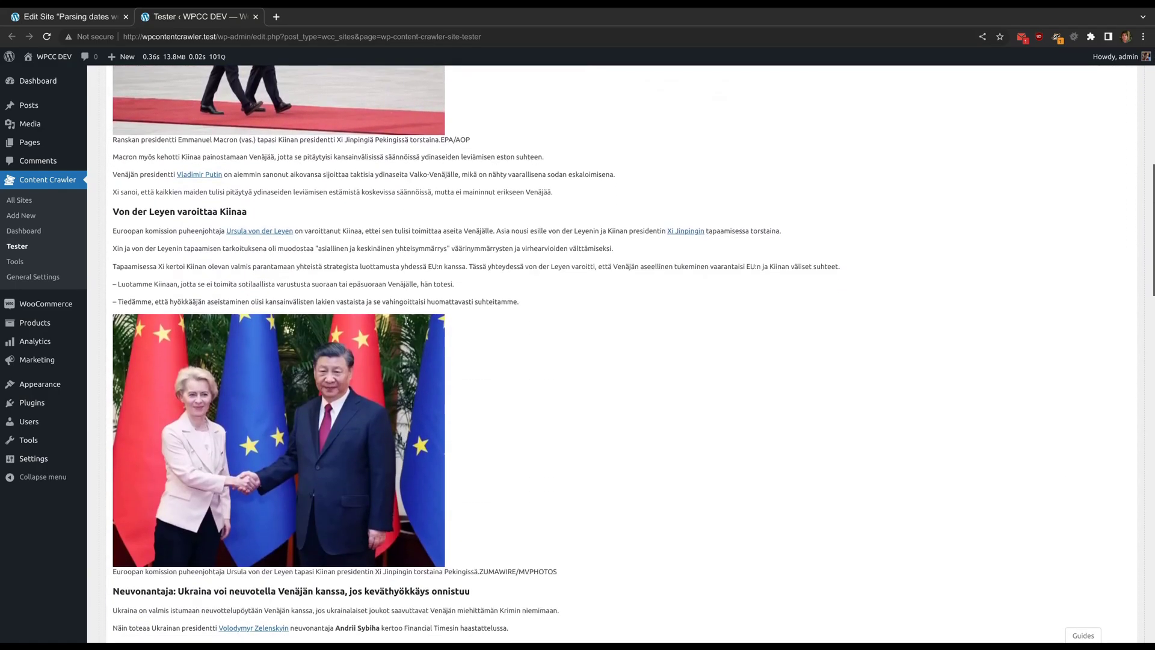
scroll(406, 323, "down", 15)
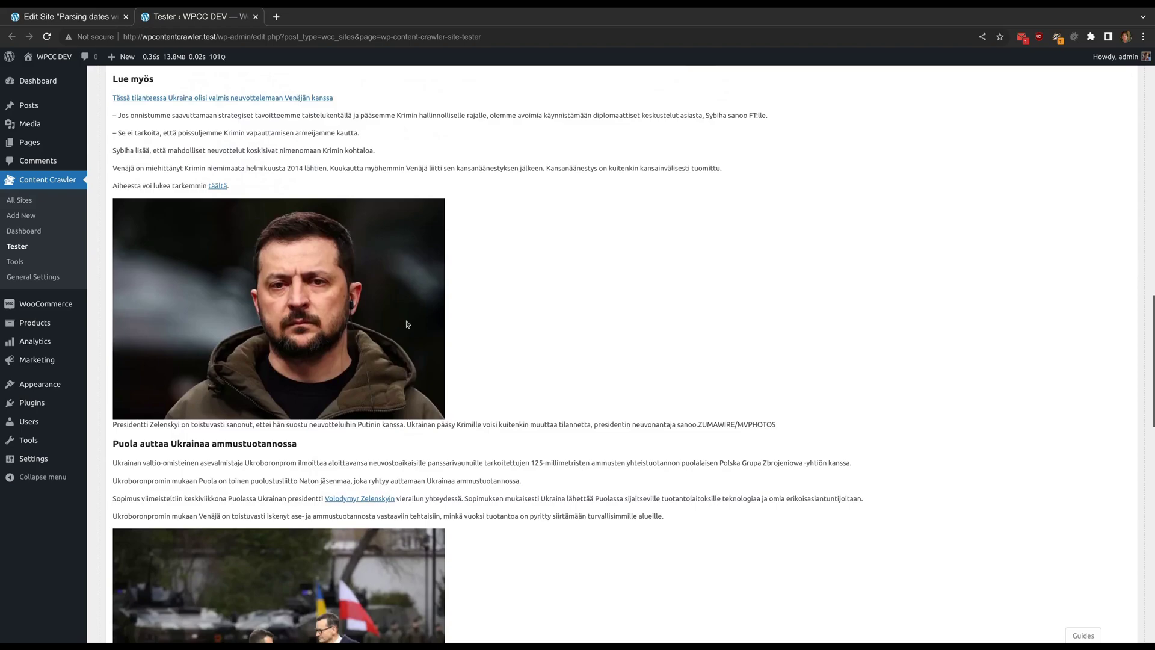
scroll(406, 324, "down", 5)
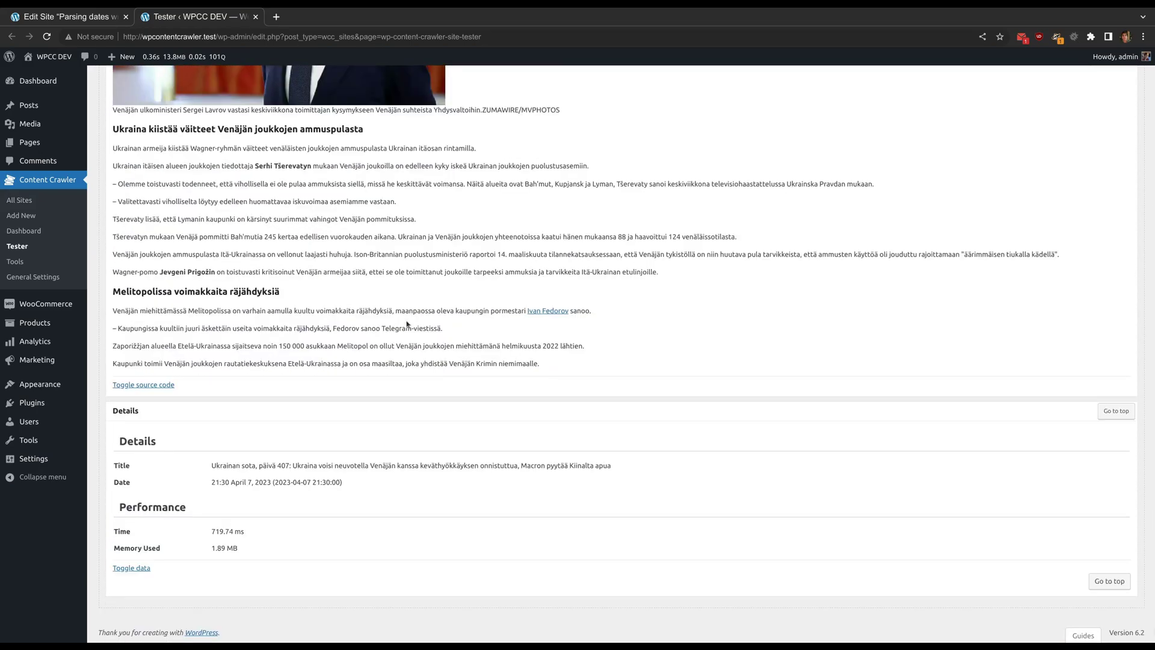
left_click_drag(211, 481, 347, 484)
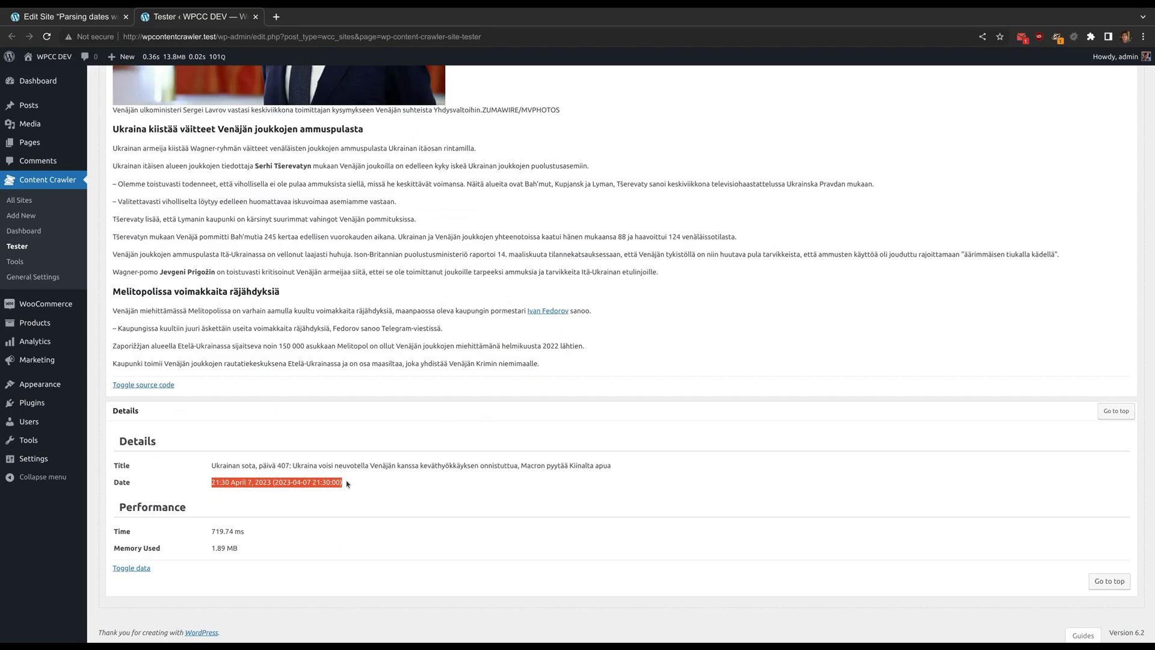
left_click(347, 484)
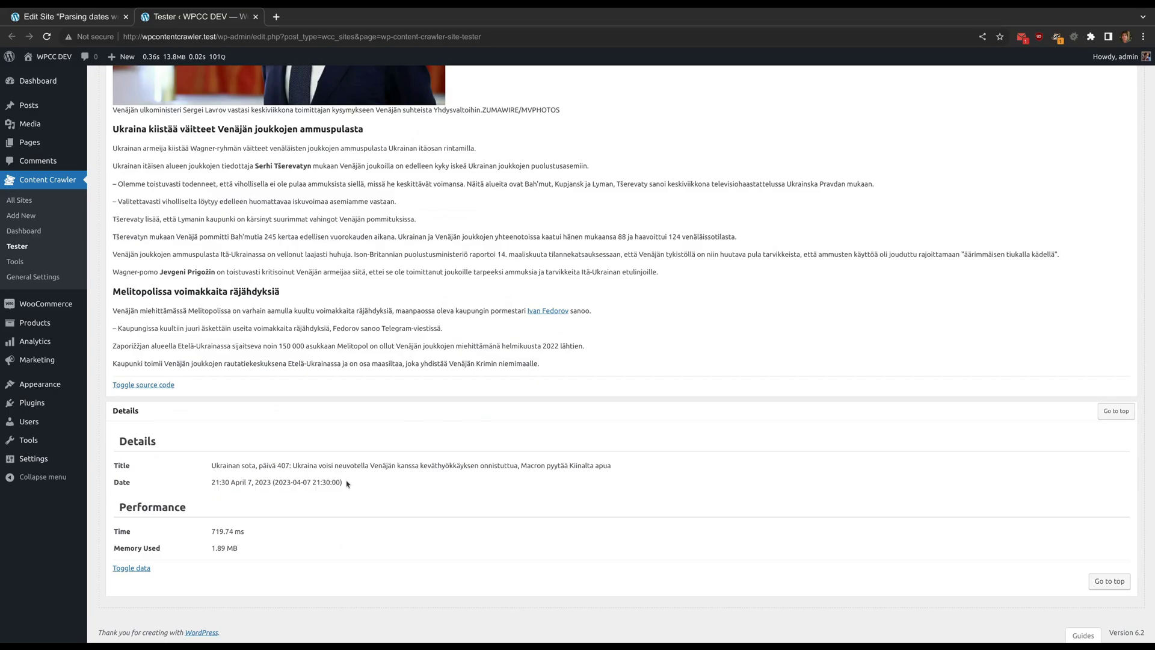
Step: Return to the site's settings and open the visual inspector for the Post Date Selectors at the article's publish time
left_click(67, 17)
scroll(358, 298, "down", 5)
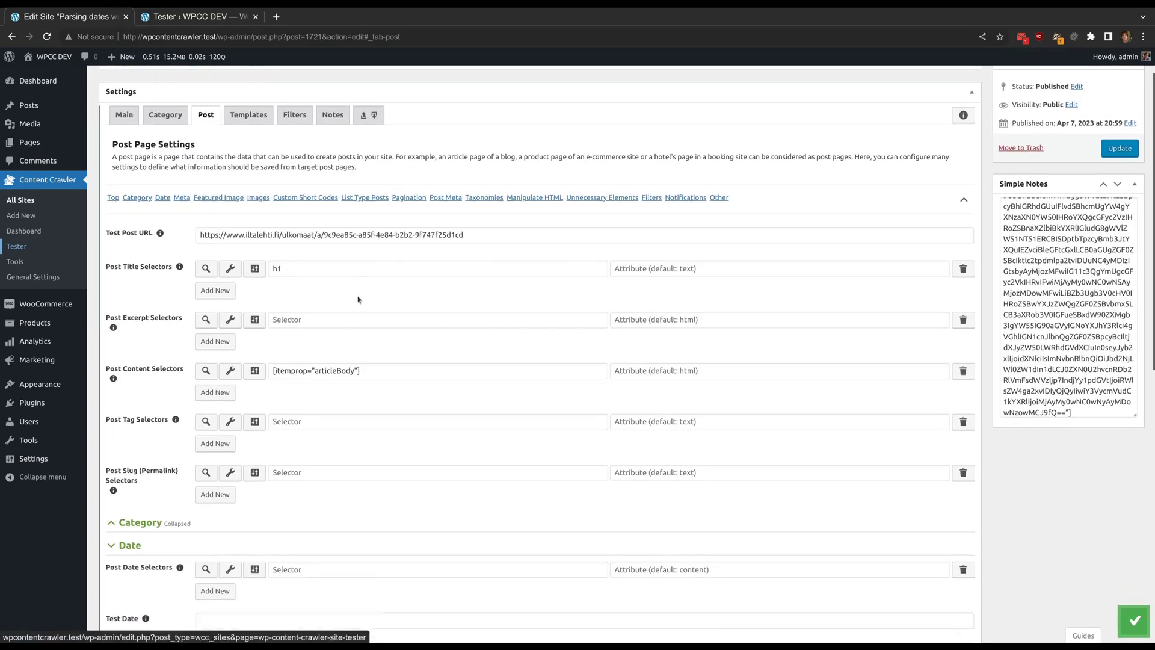
left_click(230, 294)
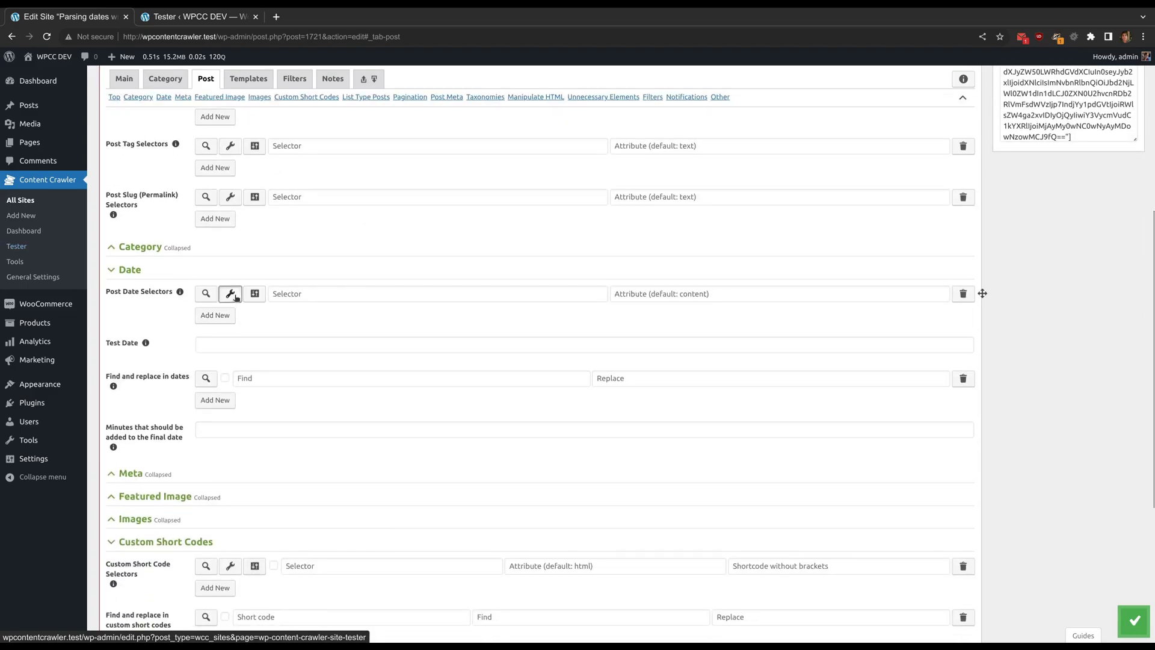
scroll(264, 304, "down", 2)
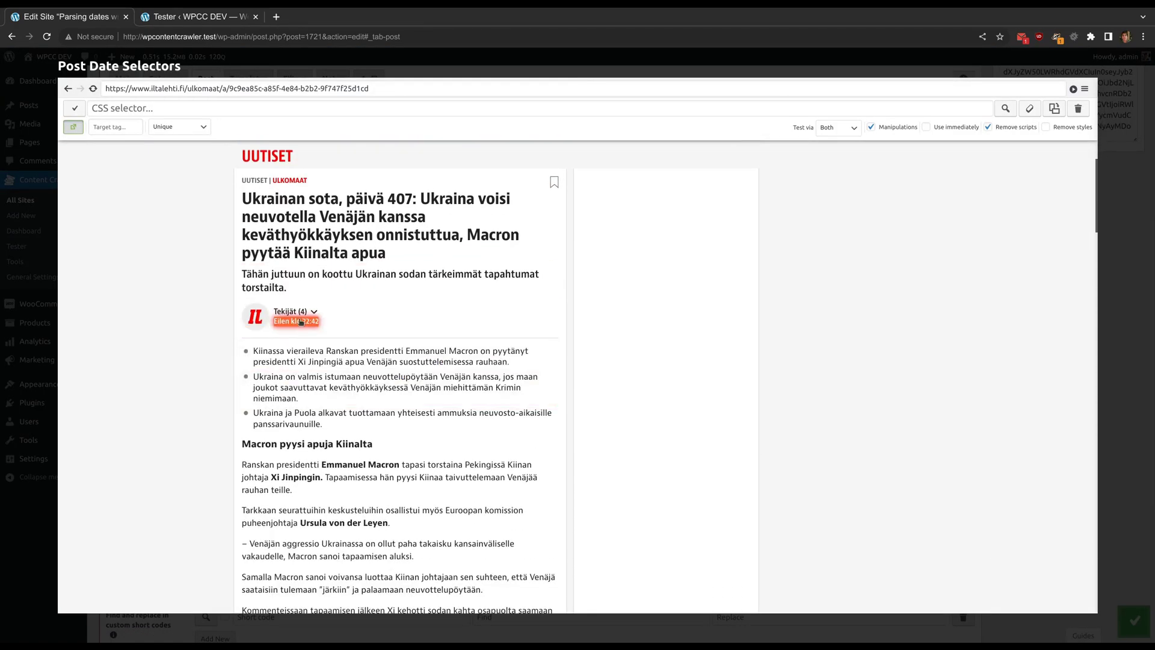
Step: Copy the article URL from the inspector and open the page in a new browser tab at its publish time
left_click(259, 89)
key("ctrl+a")
key("ctrl+c")
key("ctrl+t")
key("ctrl+v")
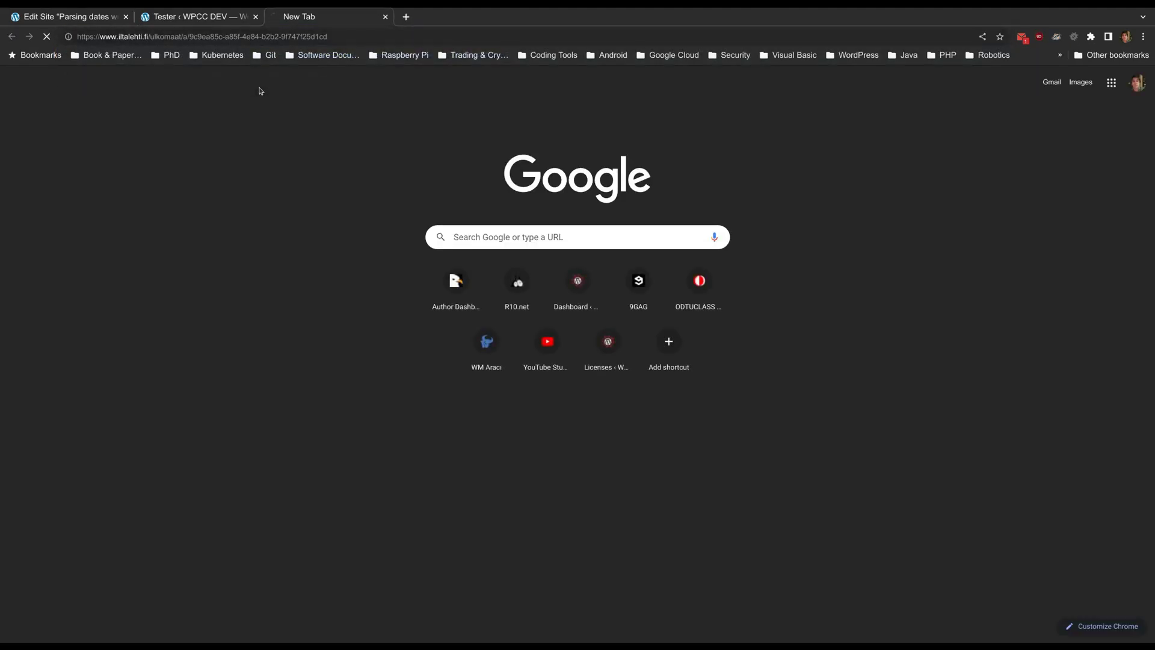
key("Return")
scroll(257, 297, "down", 4)
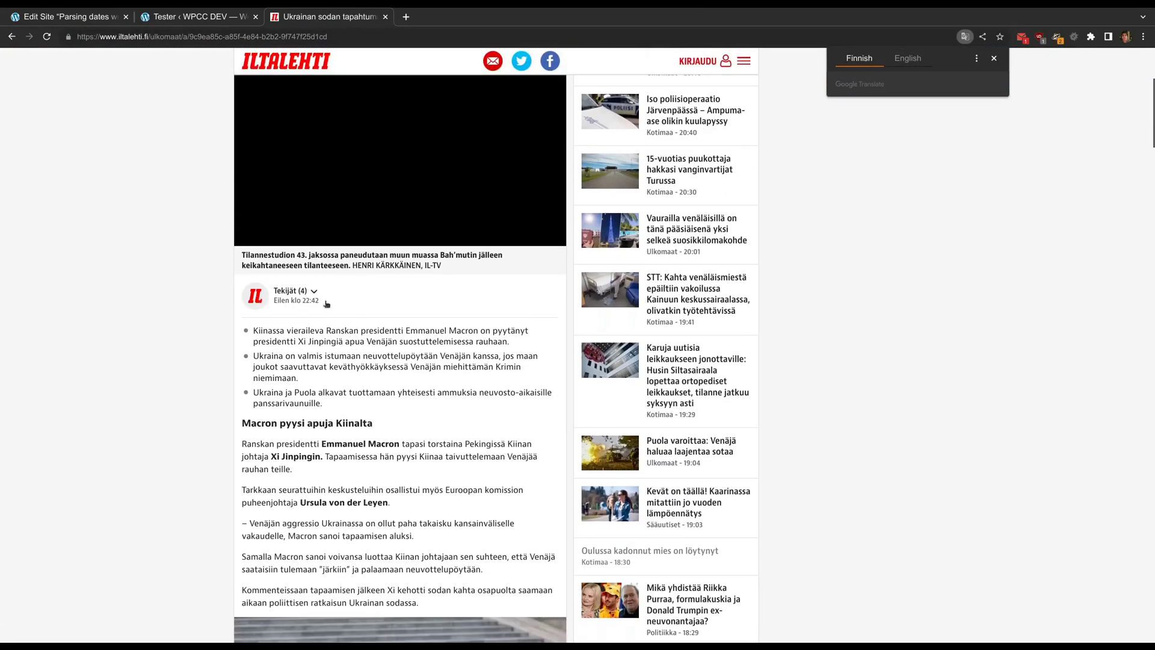
Step: Translate the article into English to read its publish time, and switch the page back to Finnish
left_click(920, 57)
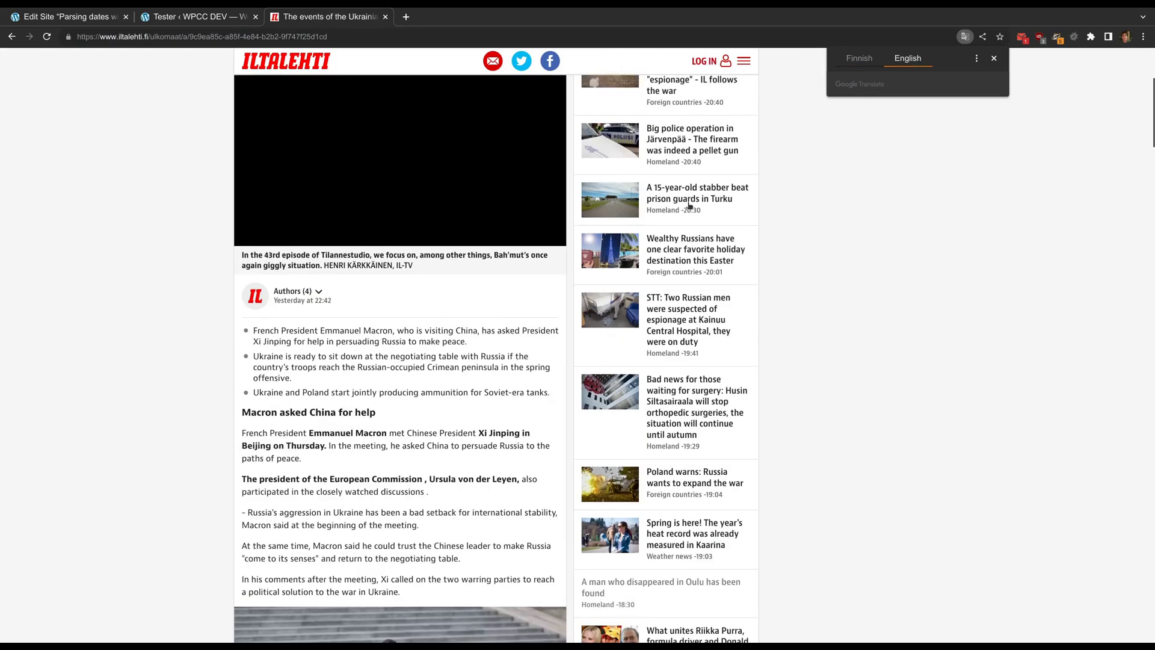
left_click_drag(348, 302, 276, 301)
left_click(332, 314)
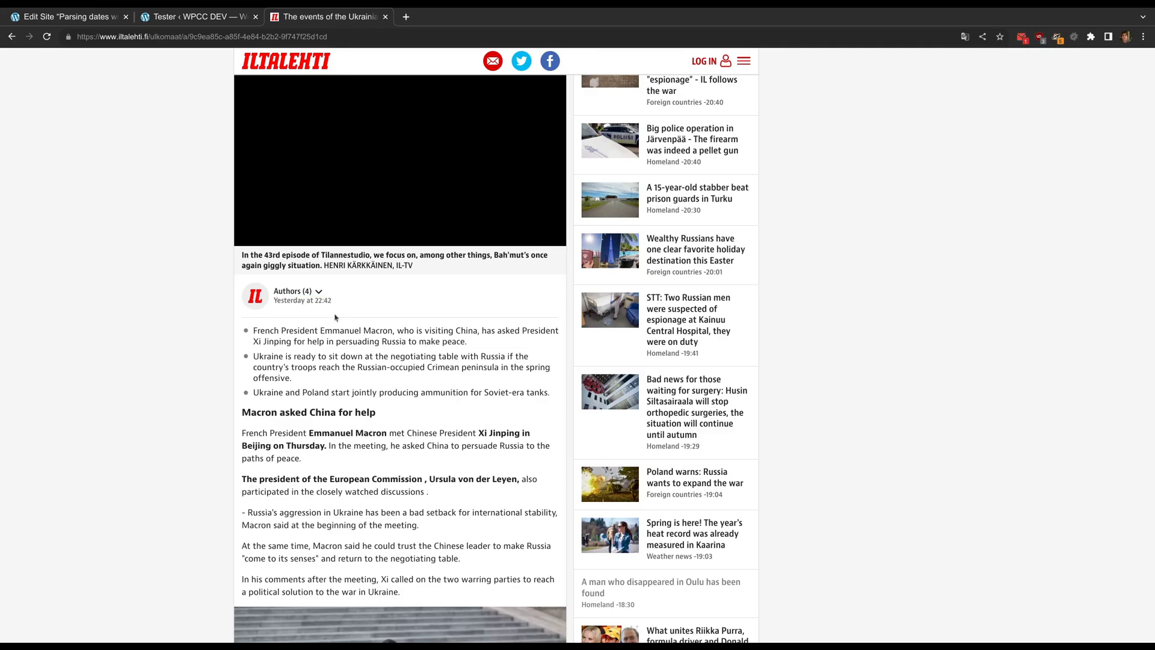
left_click(965, 37)
left_click(874, 57)
left_click(853, 232)
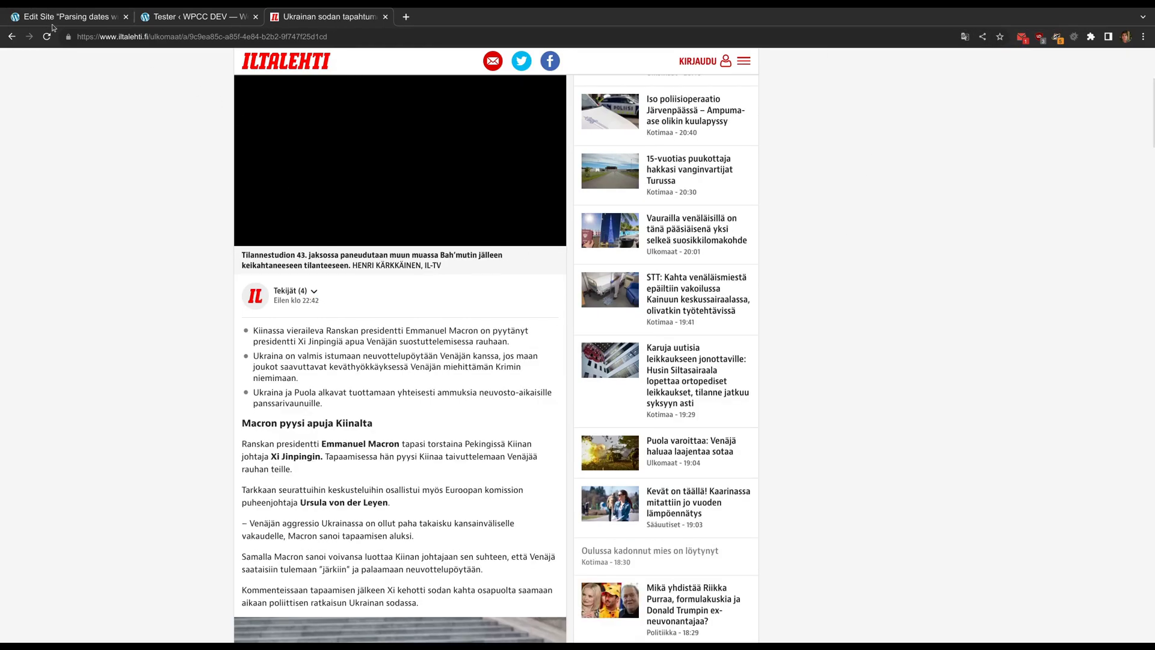
Step: Back in the site settings, pick the publish time as post date selector ".article-time time" and set its attribute to "text"
left_click(13, 10)
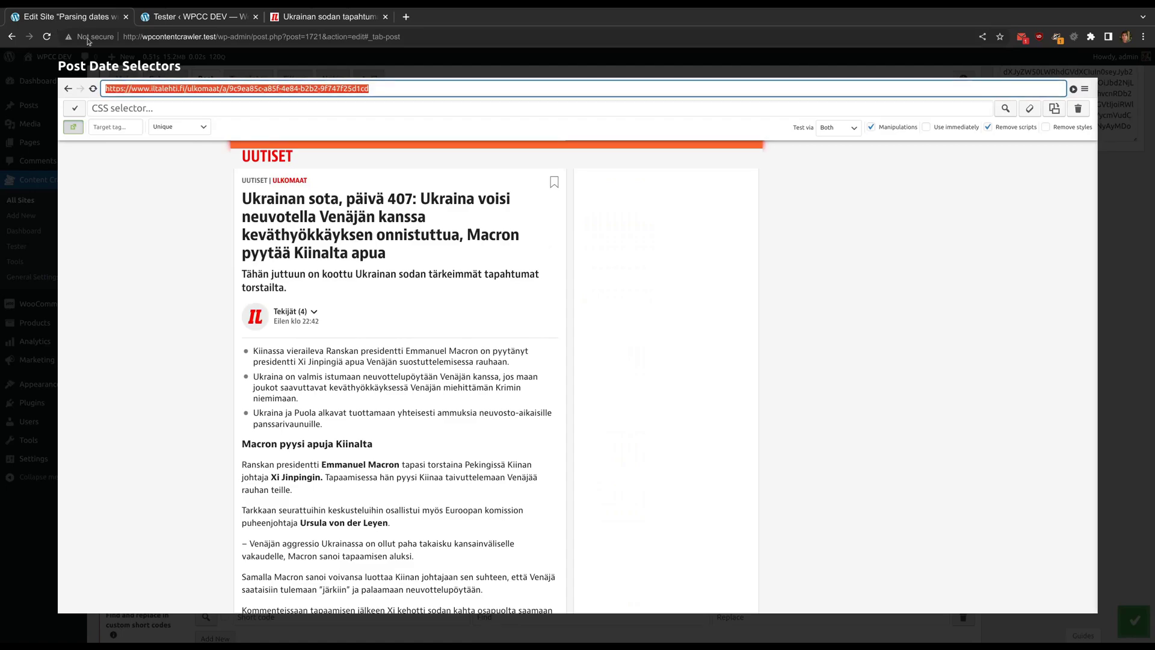
left_click(295, 326)
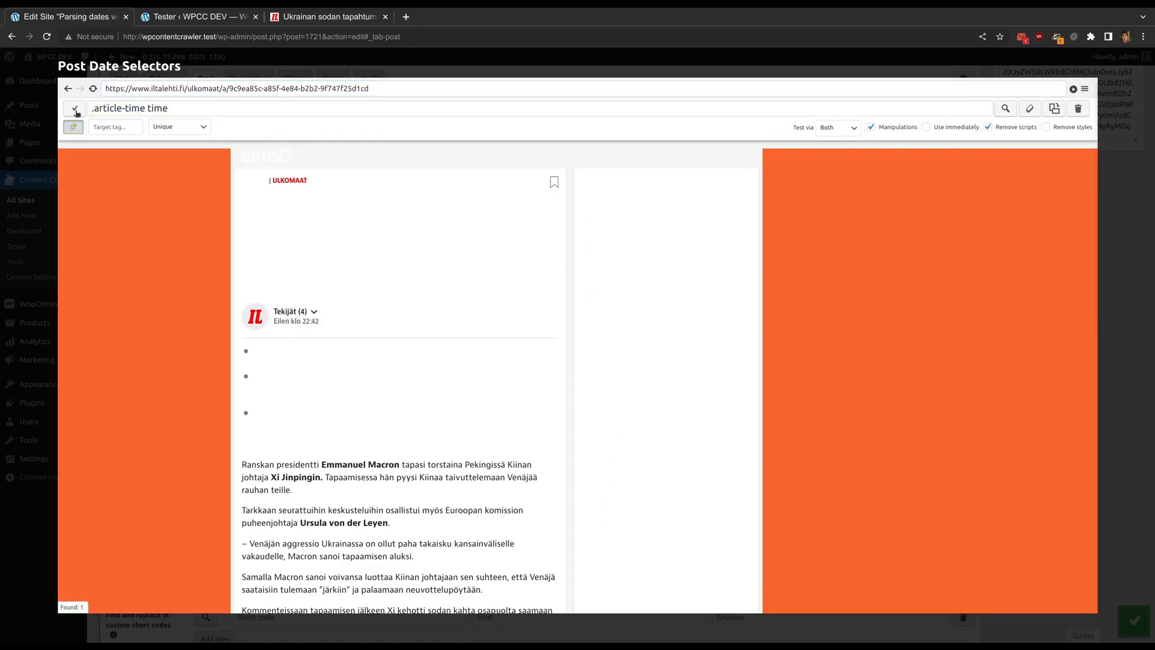
left_click(75, 110)
left_click(653, 295)
type("text")
Step: Test the post date selector and check the extracted date text
left_click(206, 293)
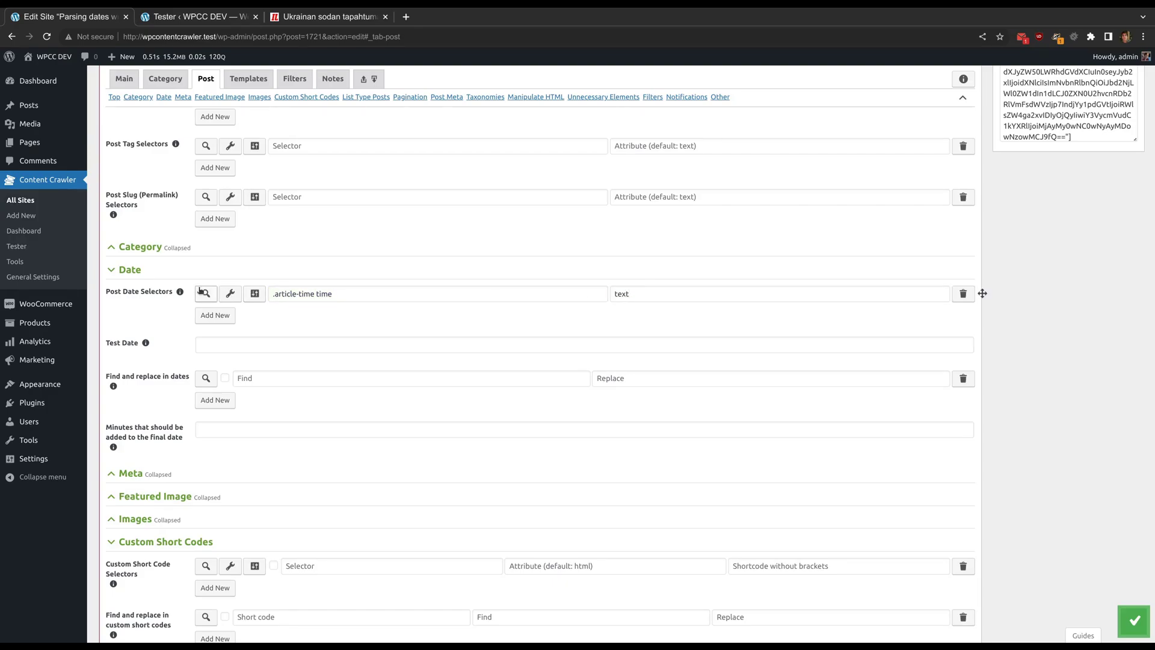
left_click_drag(281, 383, 215, 381)
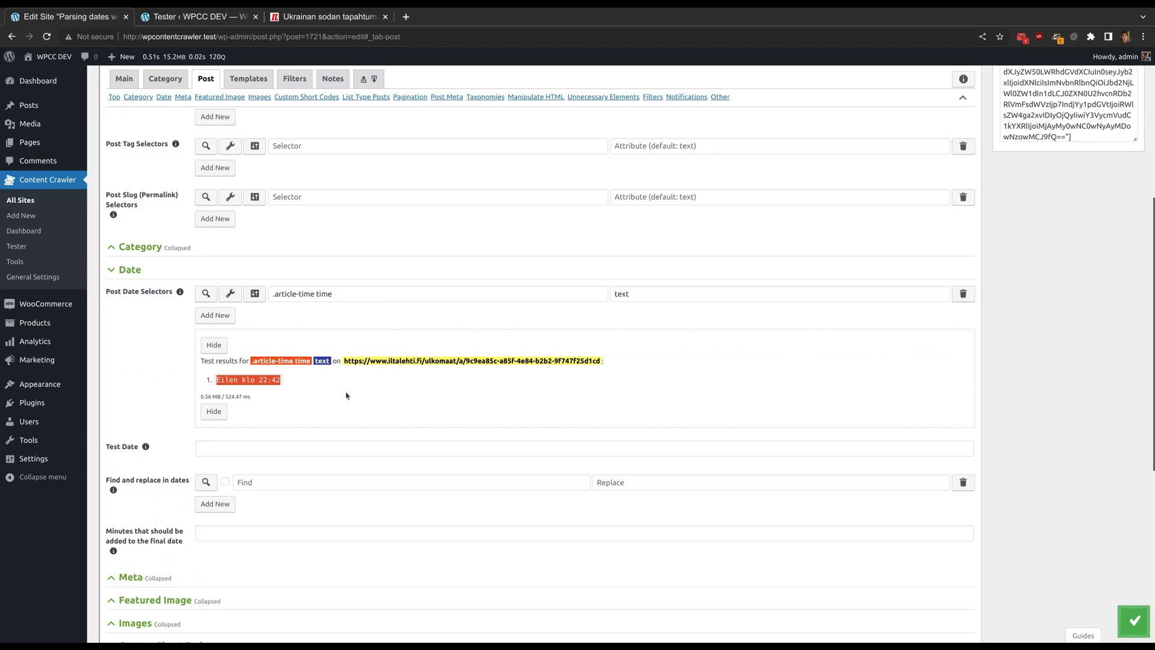
left_click(345, 396)
Step: Pick the crawler's current date variable, with page styles removed in the inspector, as custom short code selector ".wpcc-current-date"
scroll(325, 325, "down", 5)
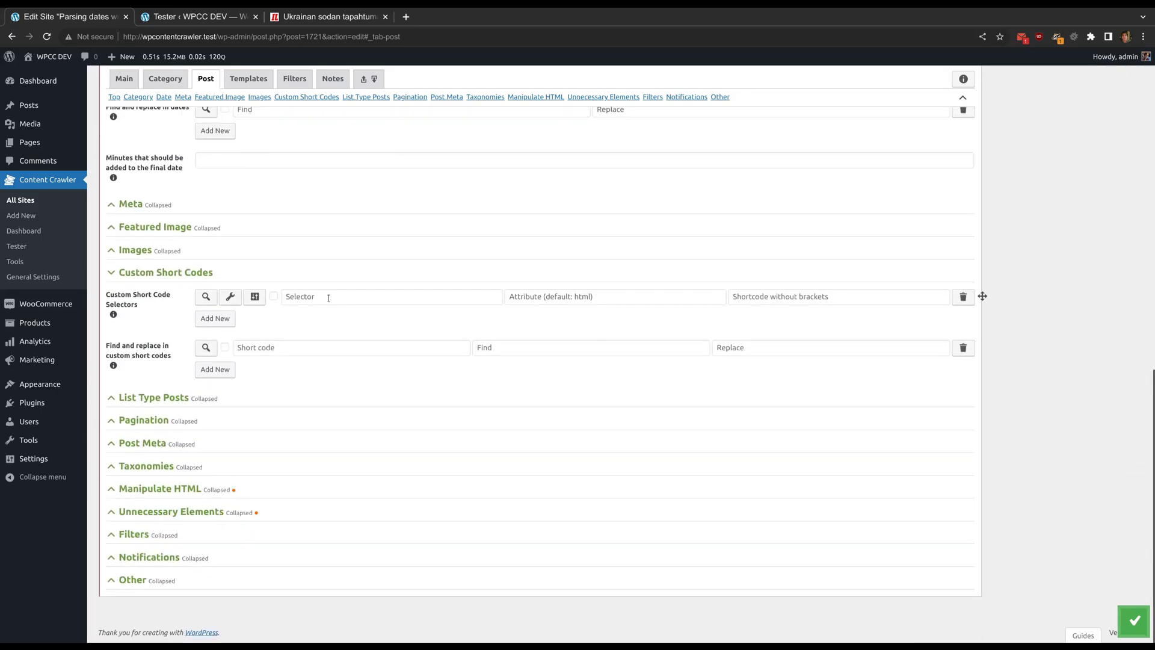
left_click(255, 297)
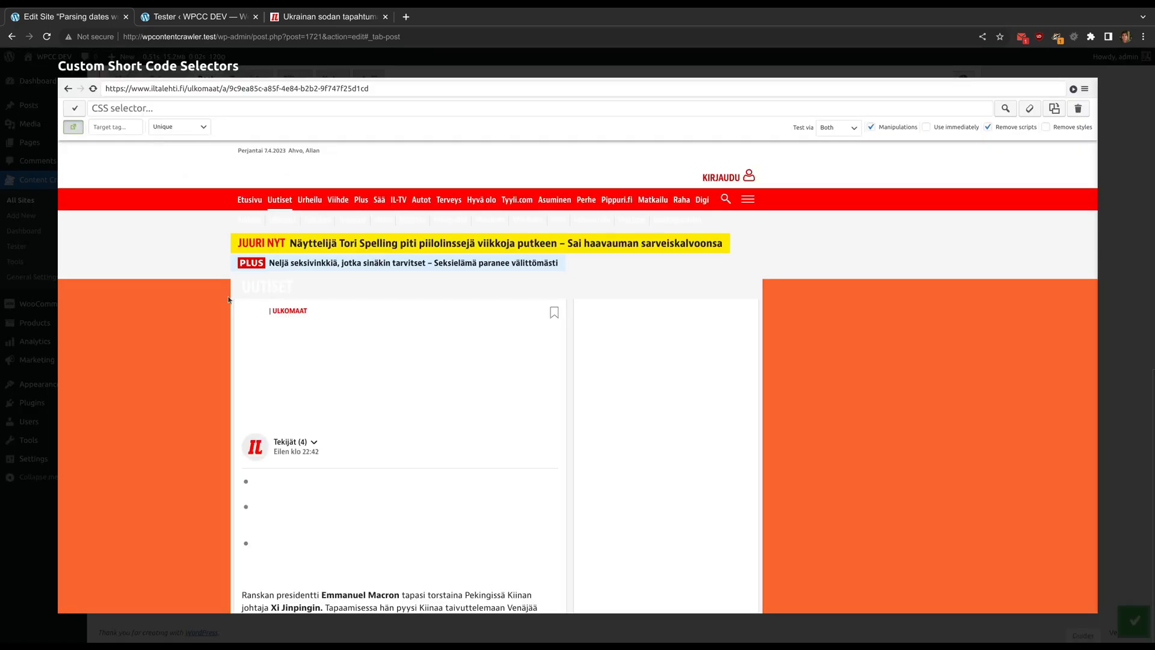
scroll(303, 305, "down", 15)
scroll(303, 307, "down", 15)
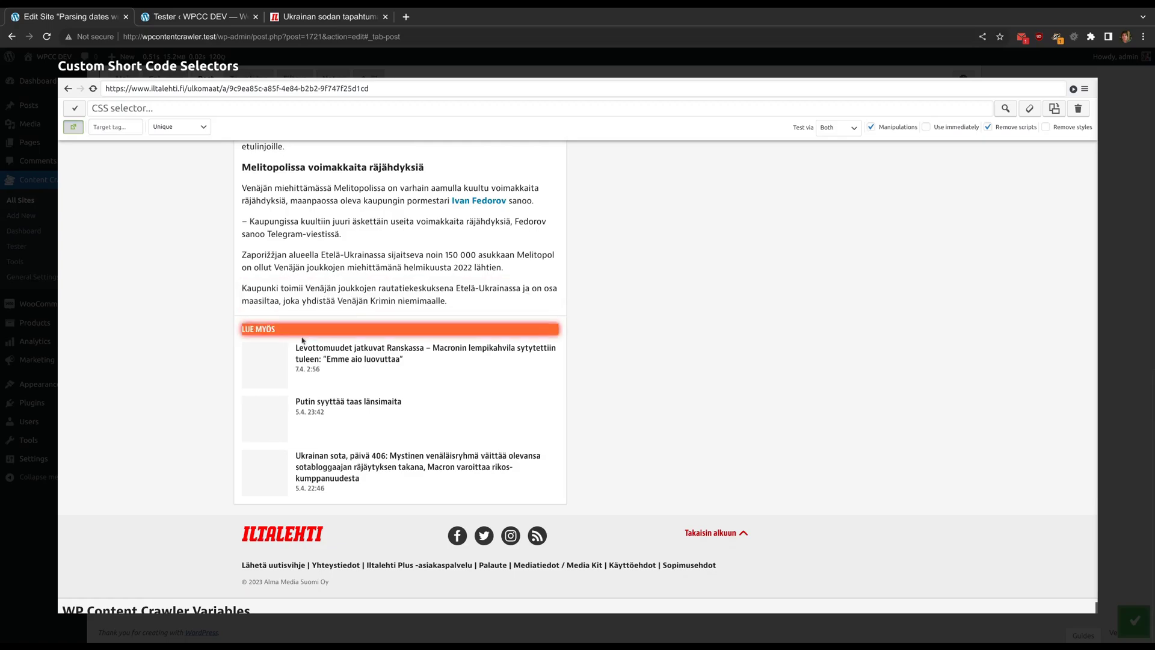
left_click(308, 608)
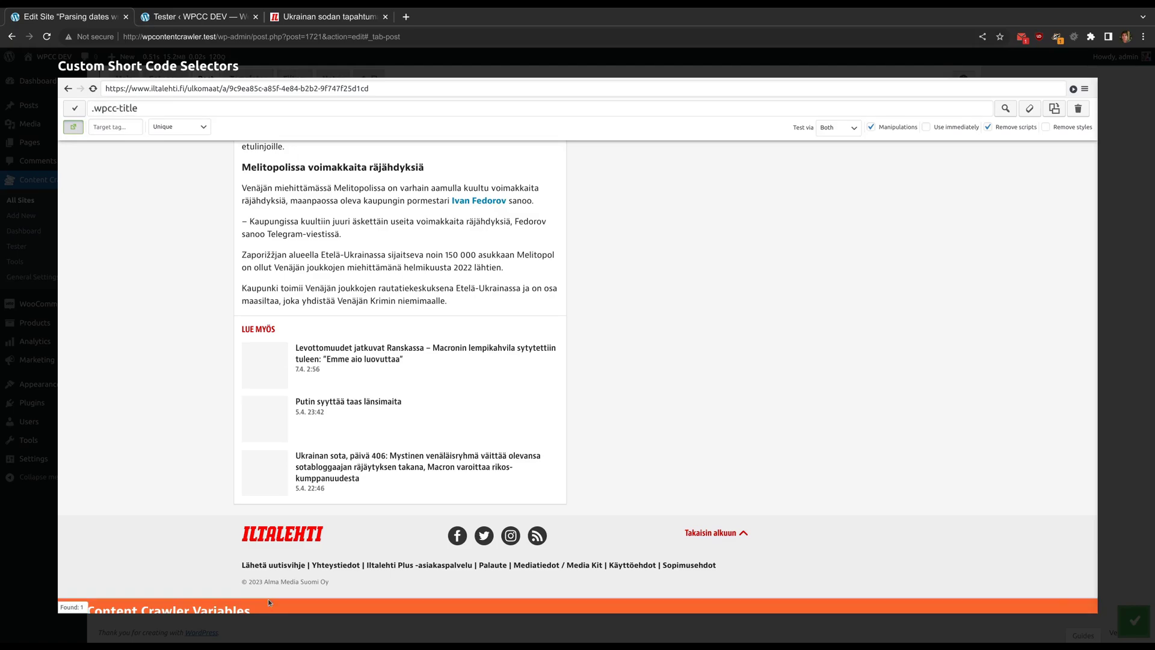
left_click(1077, 128)
scroll(251, 377, "down", 5)
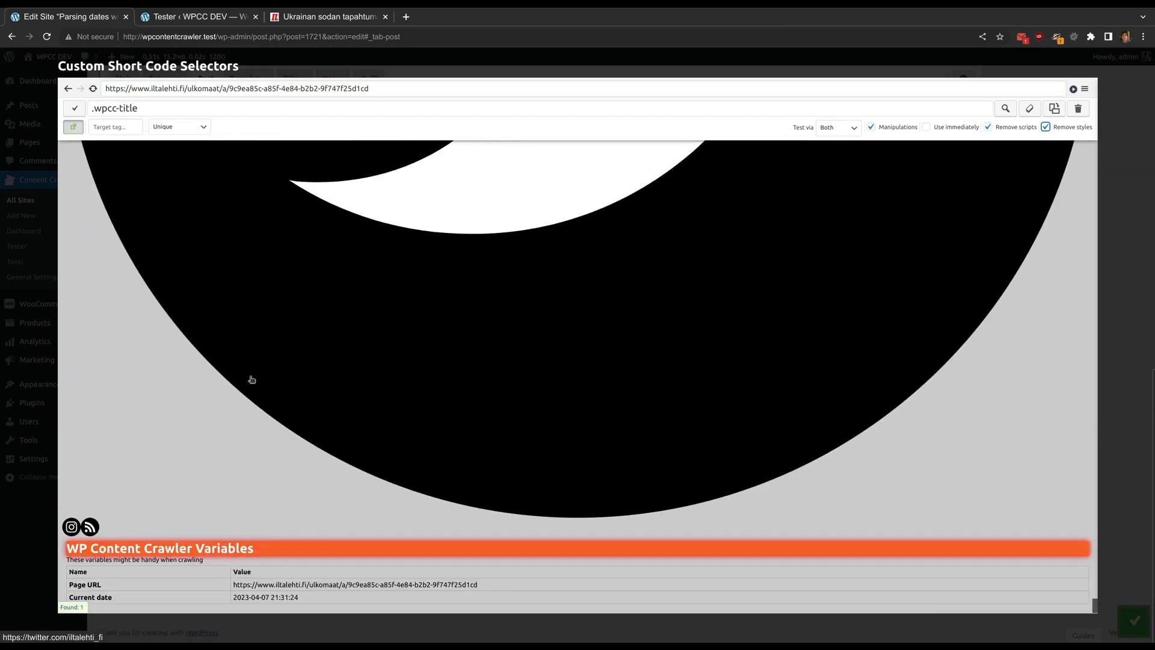
left_click(276, 600)
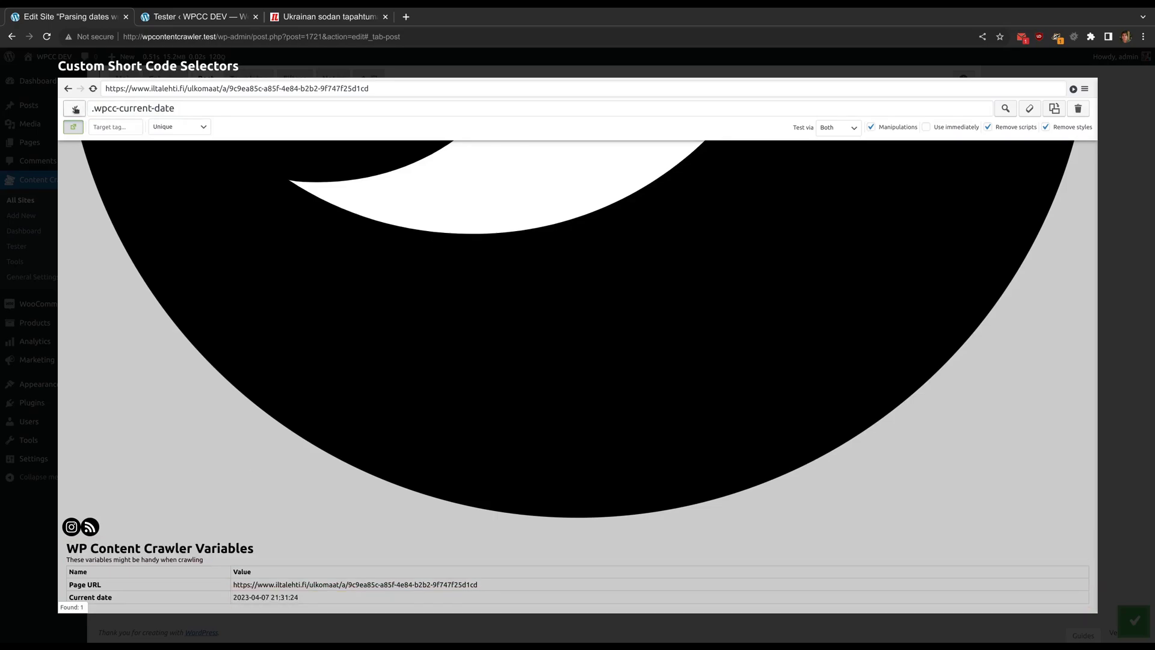
left_click(75, 108)
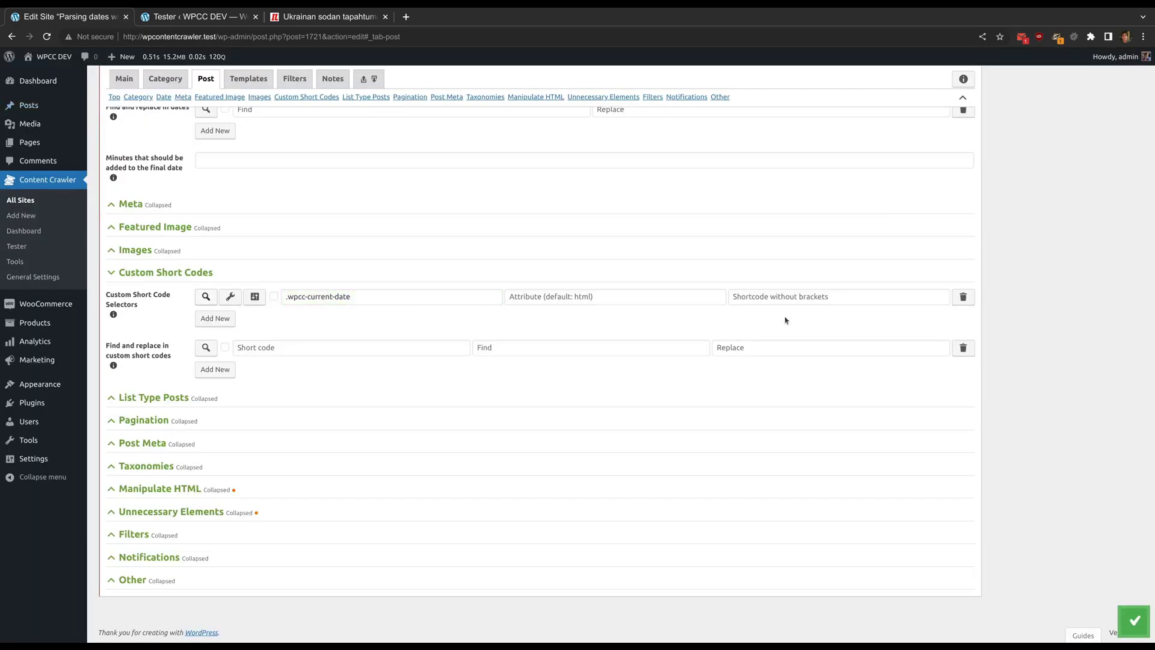
Step: Set the custom short code selector's attribute to "text" and its short code to "current-date", and test the selector
left_click(602, 296)
type("text")
key("Tab")
type("current-date")
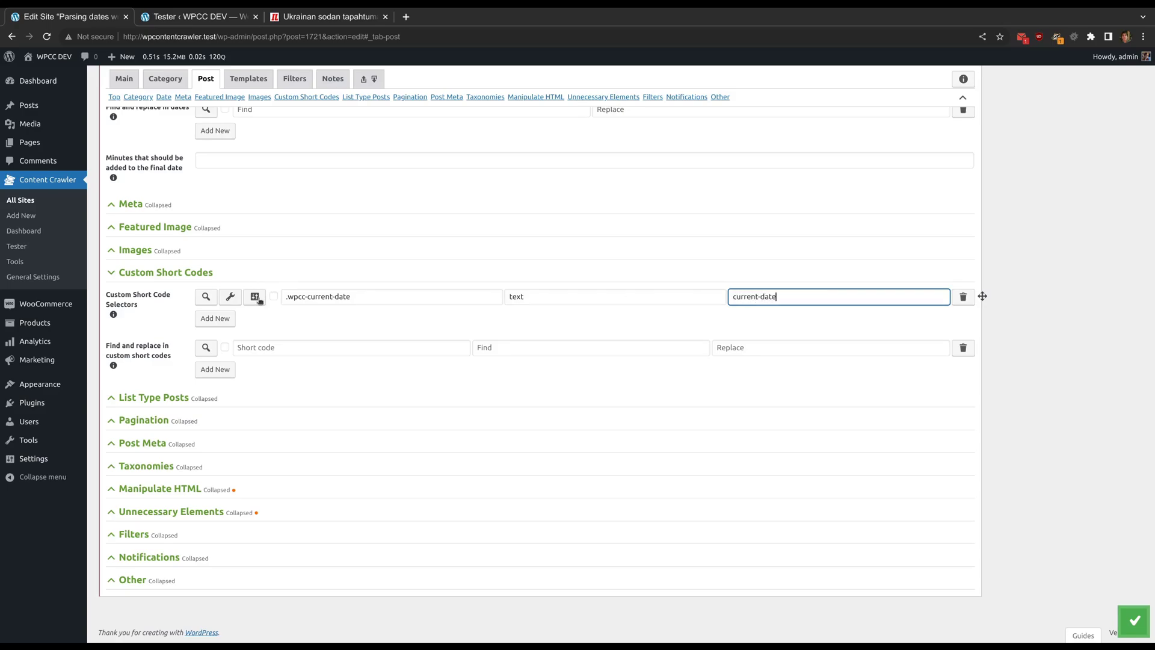
left_click(206, 296)
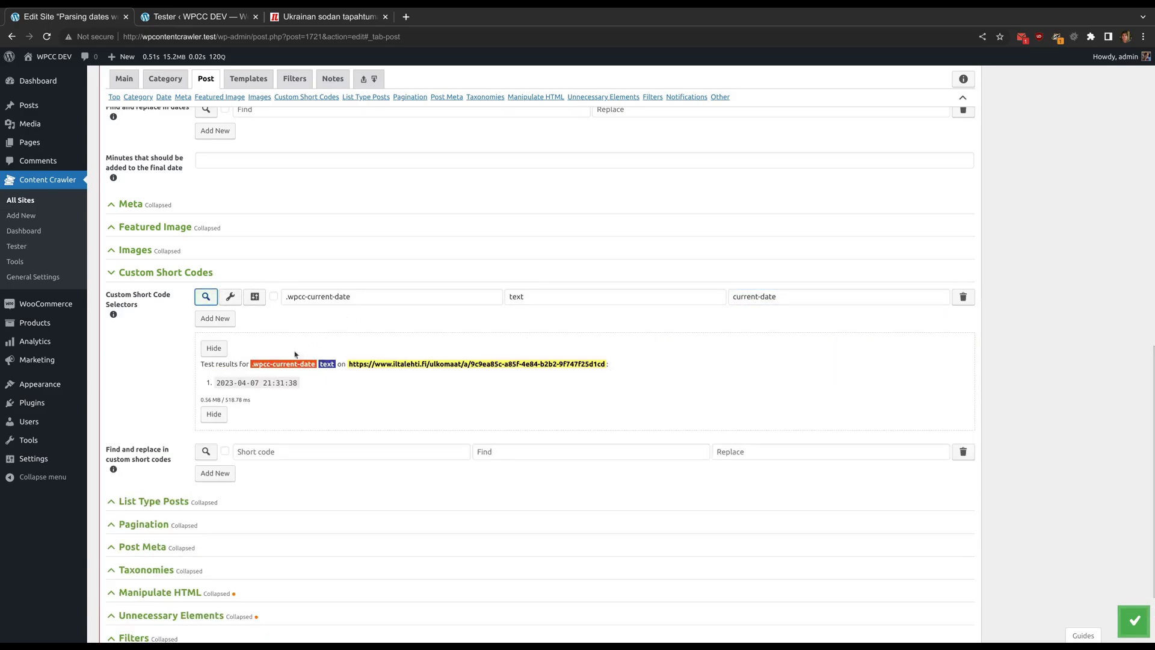
left_click(258, 382)
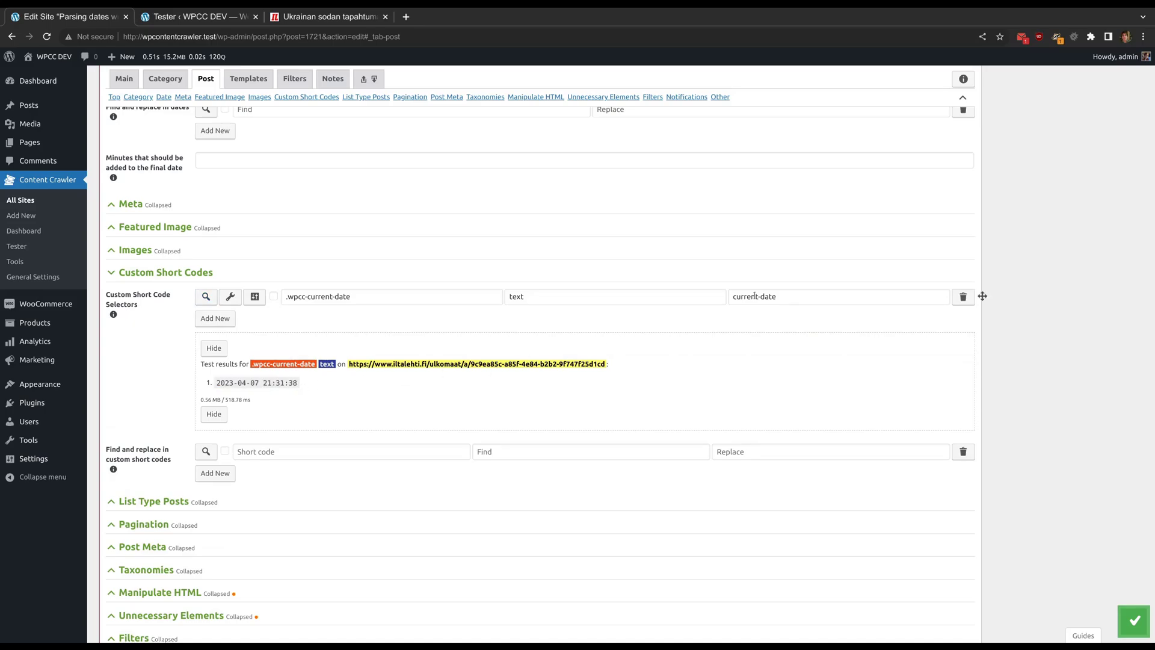
Step: Open the OpenAI GPT short code creator from the post date selector's template options and review the date-parsing system message containing [current-date]
scroll(359, 346, "up", 6)
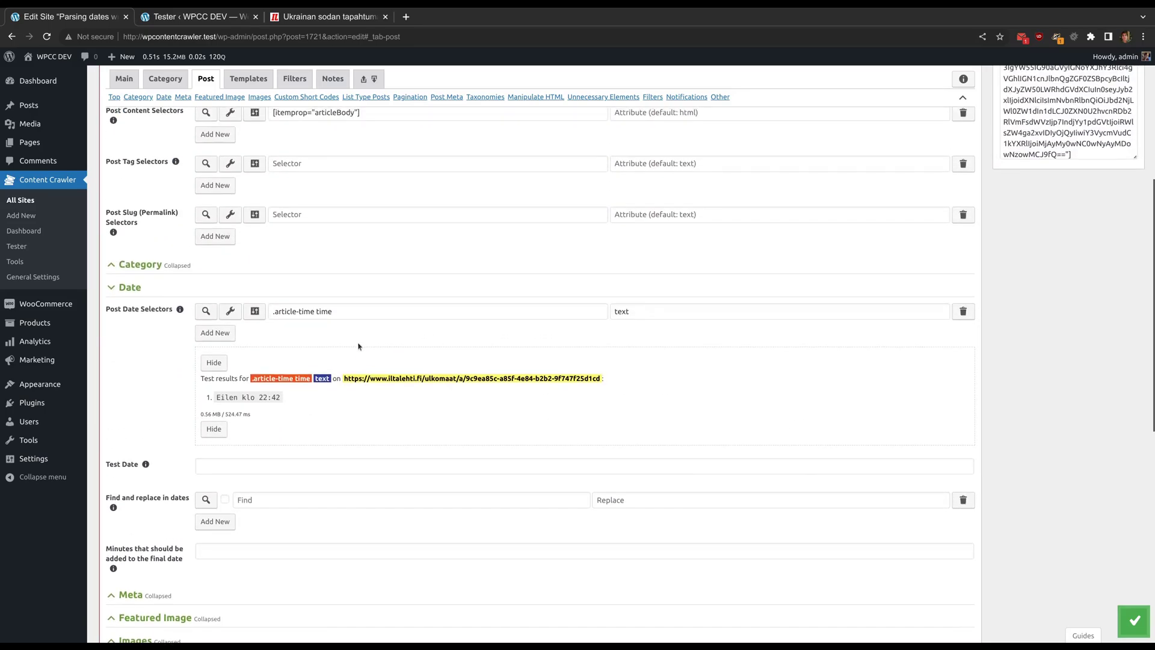
left_click(262, 316)
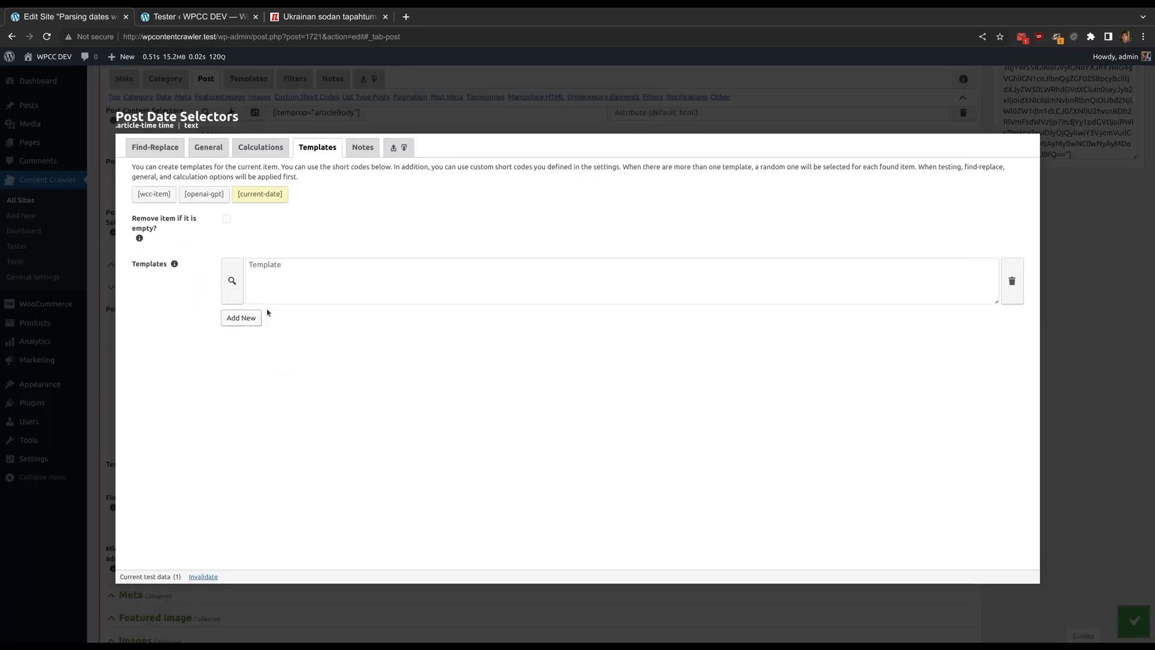
left_click(204, 194)
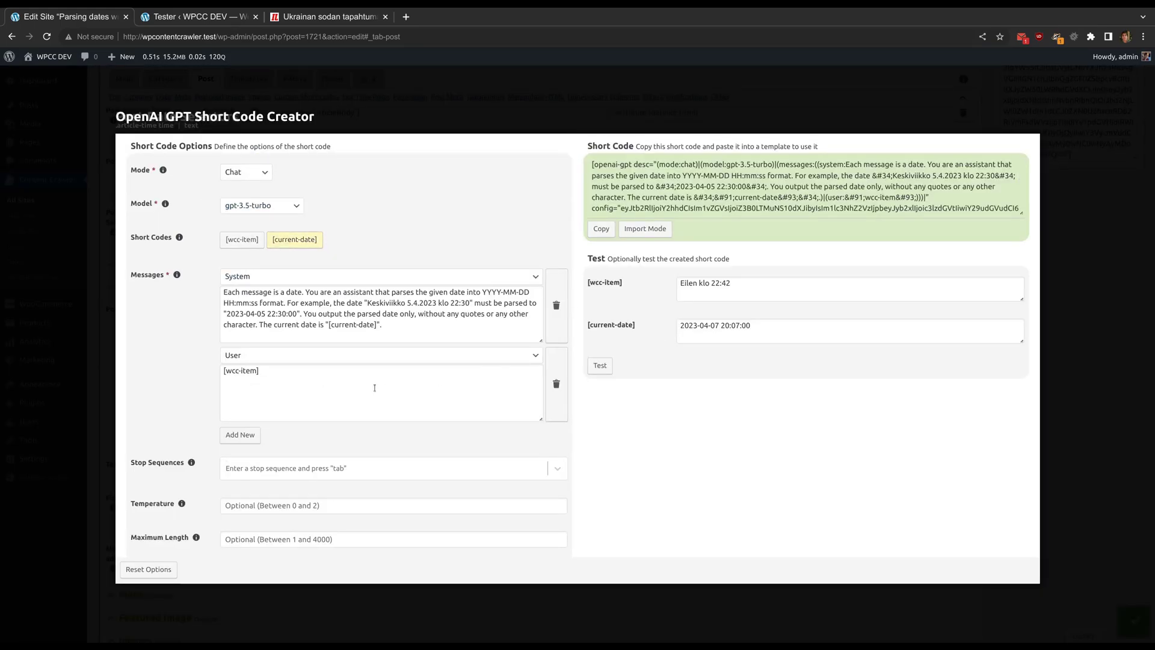
left_click_drag(225, 291, 399, 325)
left_click(405, 323)
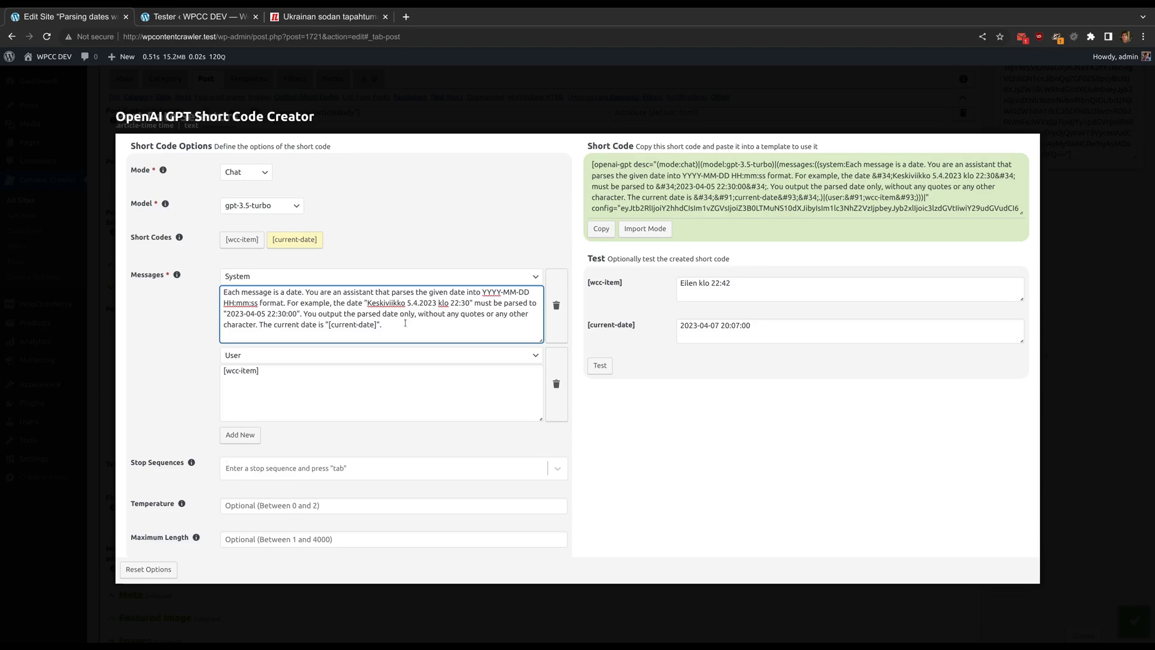
left_click(397, 348)
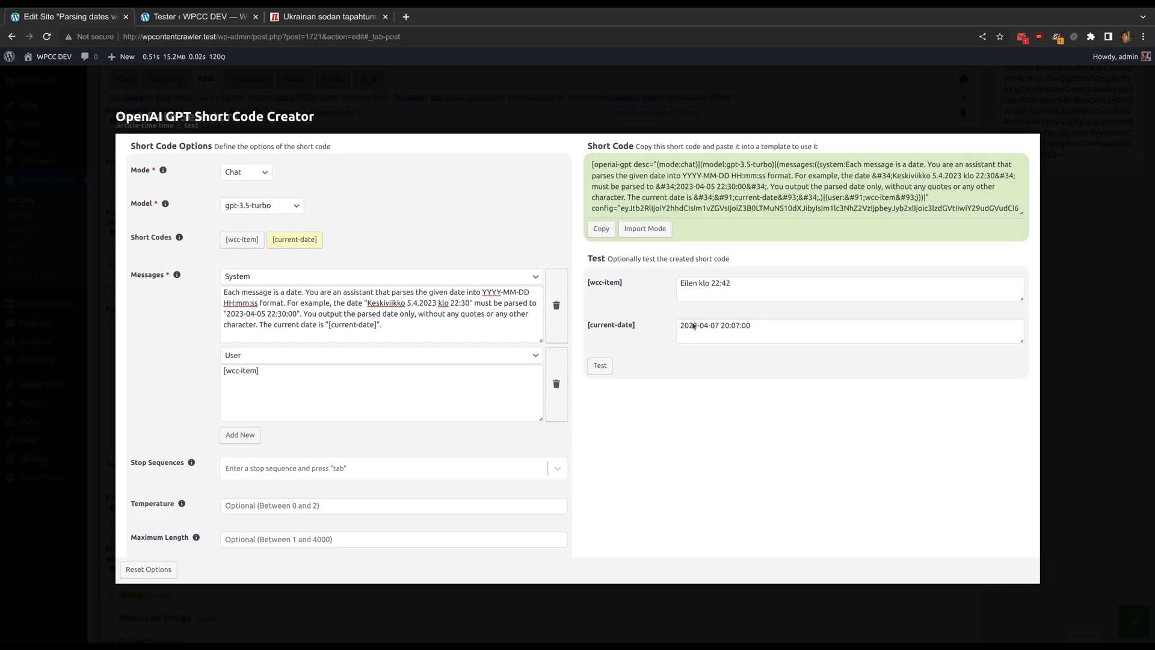
Step: Test the OpenAI GPT short code with the prefilled article date and current date, and check the parsed date
left_click(599, 365)
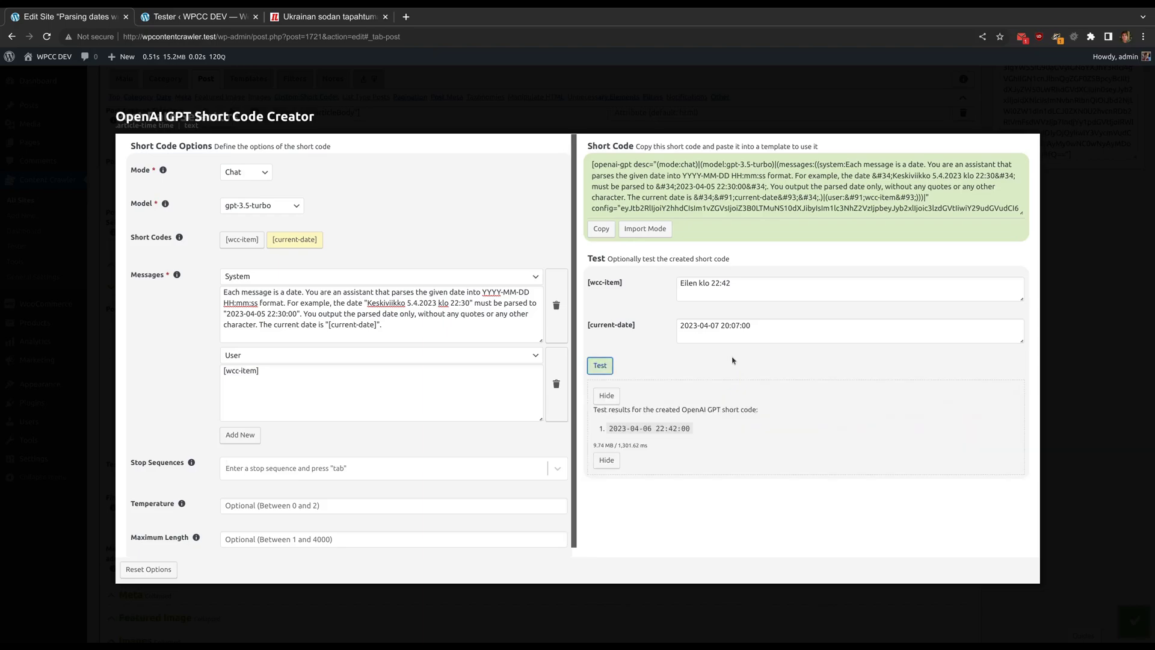
left_click_drag(610, 430, 698, 430)
left_click(726, 429)
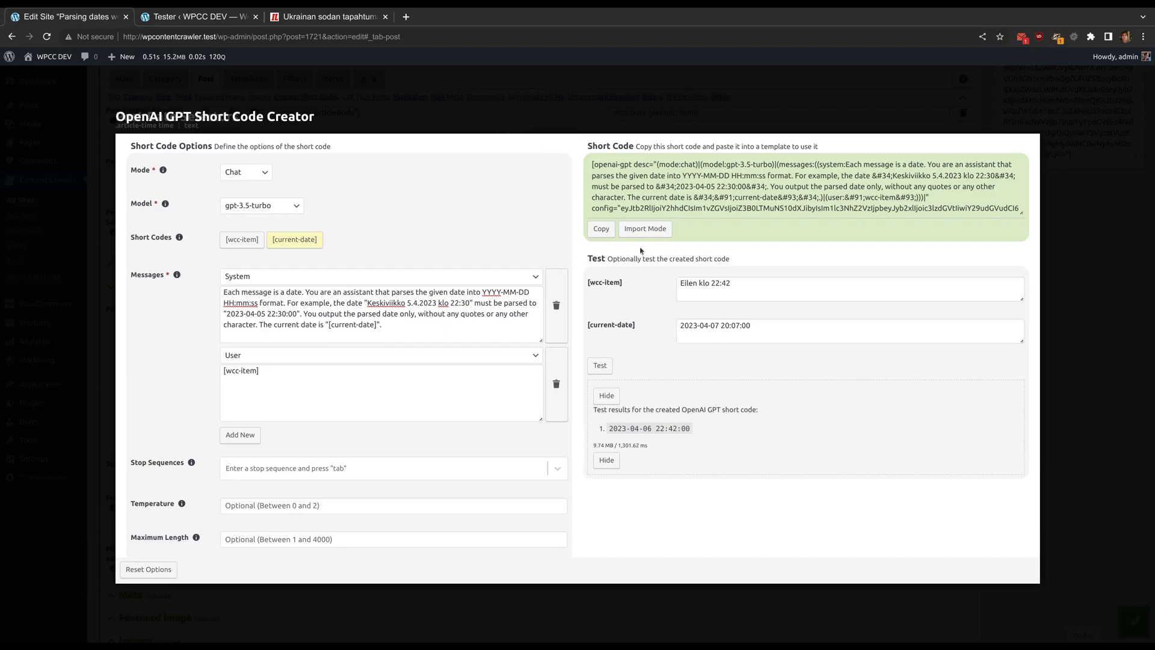
Step: Copy the generated GPT short code into the post date selector's template, then retest the selector and save the site settings
left_click(601, 229)
left_click(291, 276)
key("ctrl+v")
left_click(396, 108)
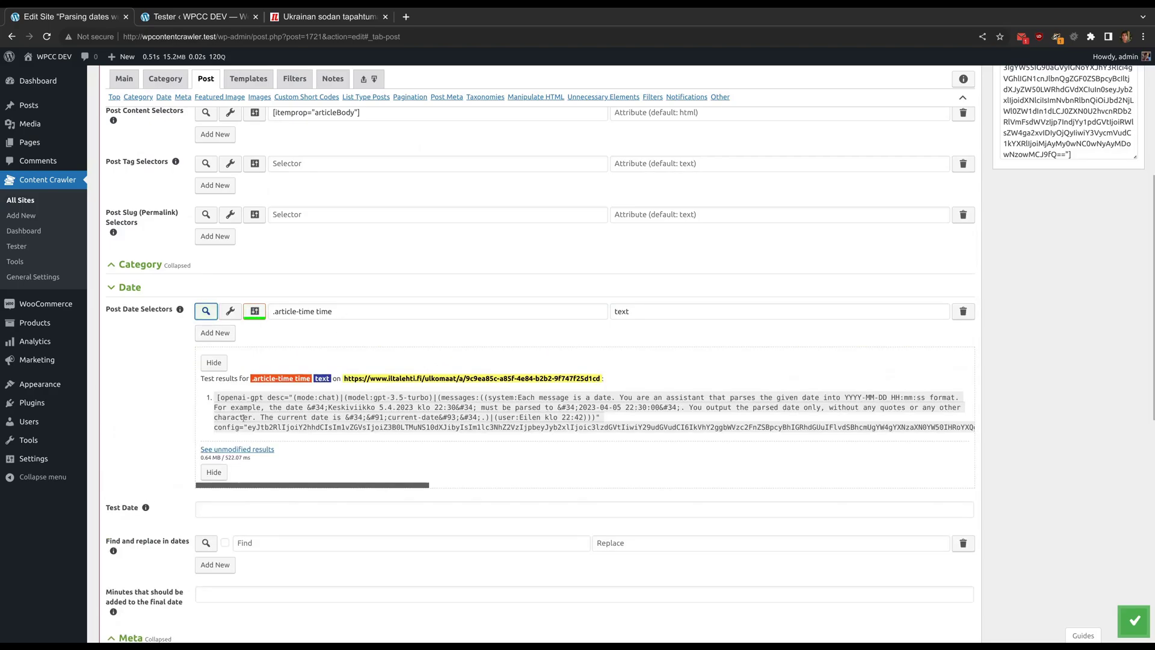
left_click(1135, 620)
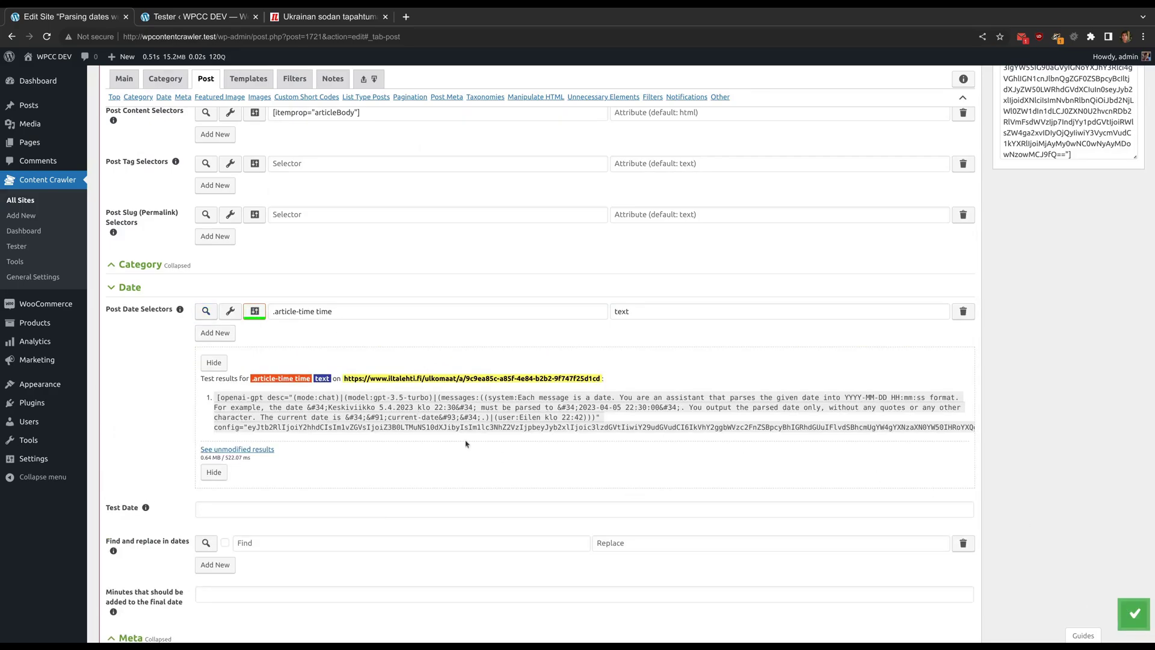
Step: Rerun the post page test for the article in the site tester and check the date in the details
left_click(169, 16)
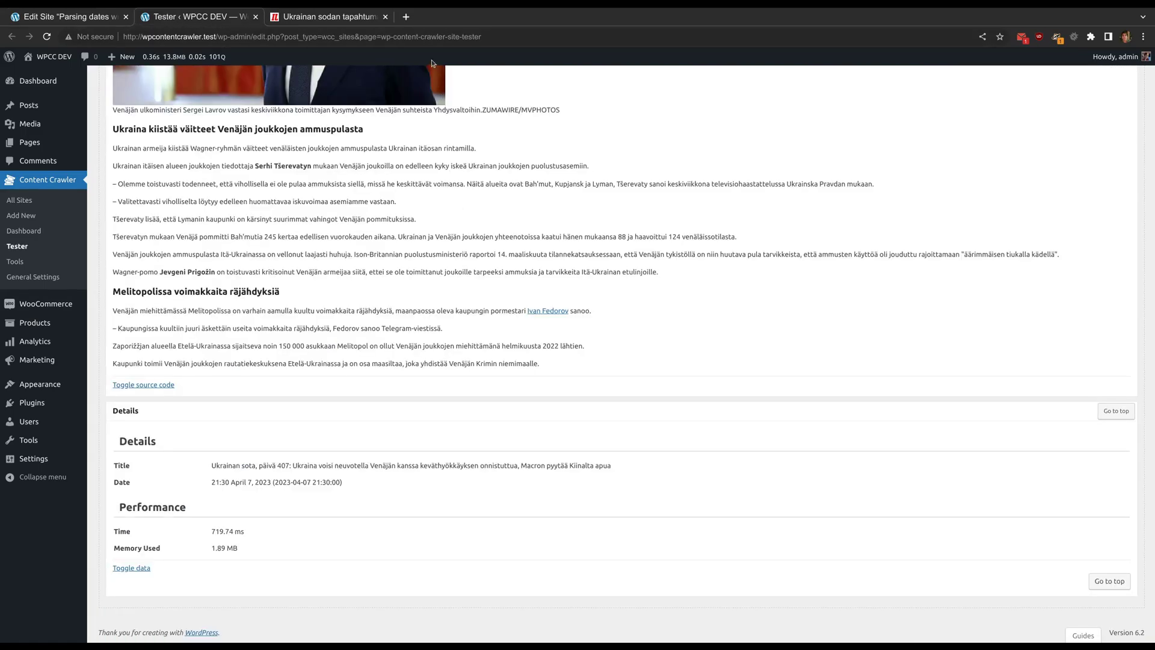
key("Home")
left_click(559, 105)
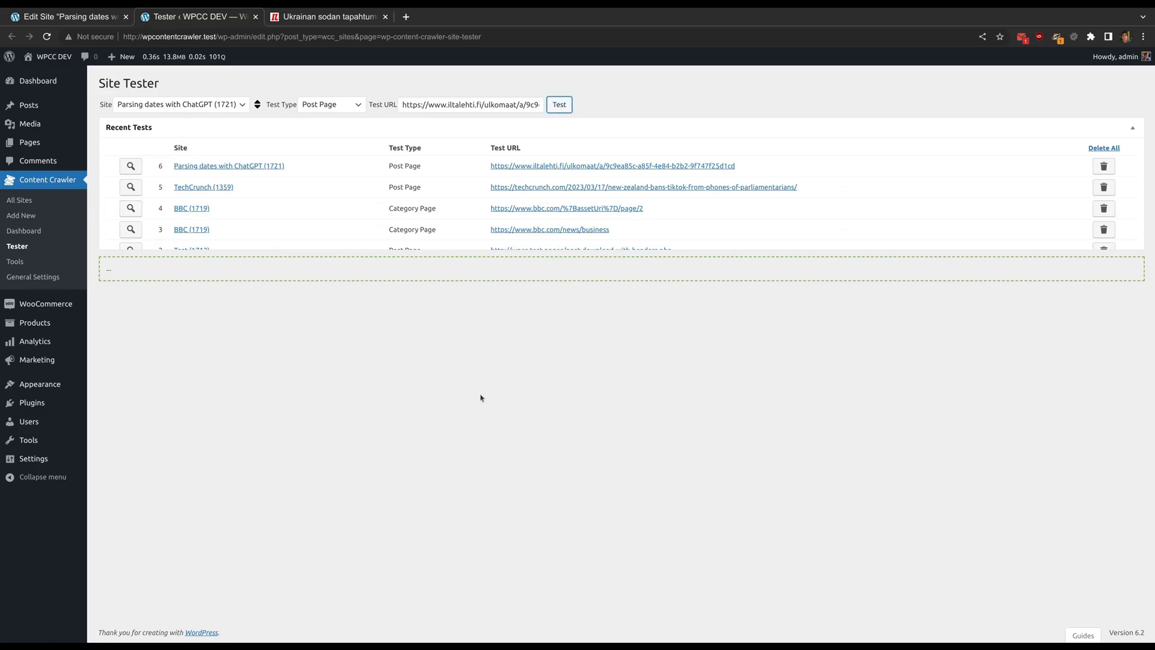
scroll(481, 398, "down", 15)
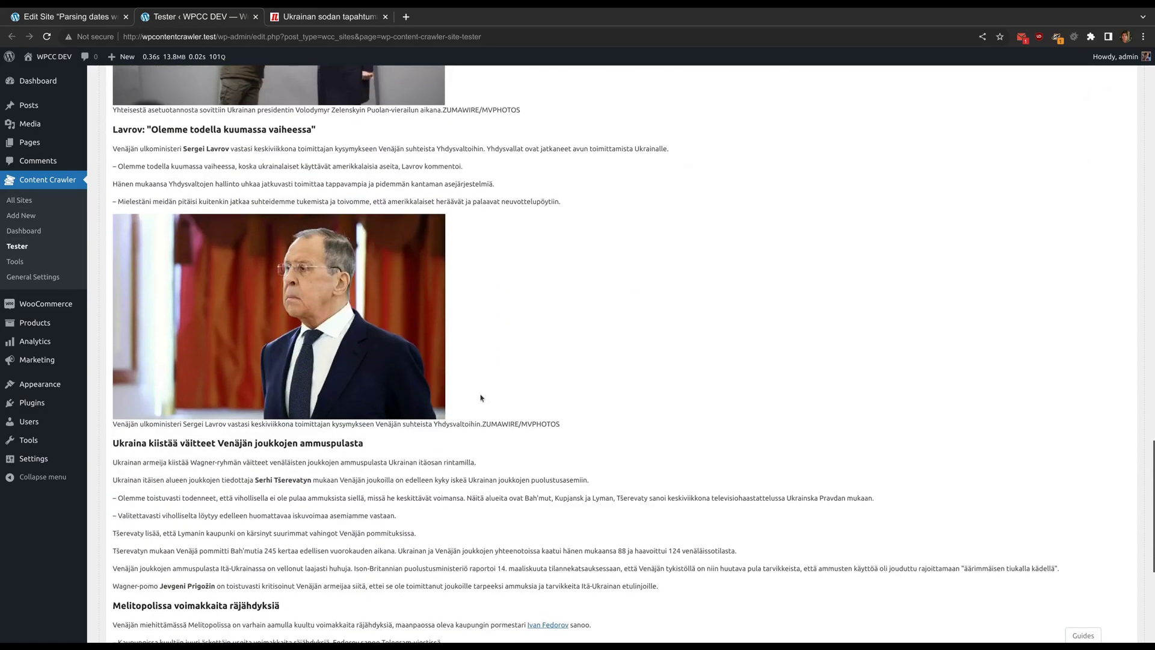
scroll(481, 397, "down", 5)
left_click_drag(212, 482, 347, 487)
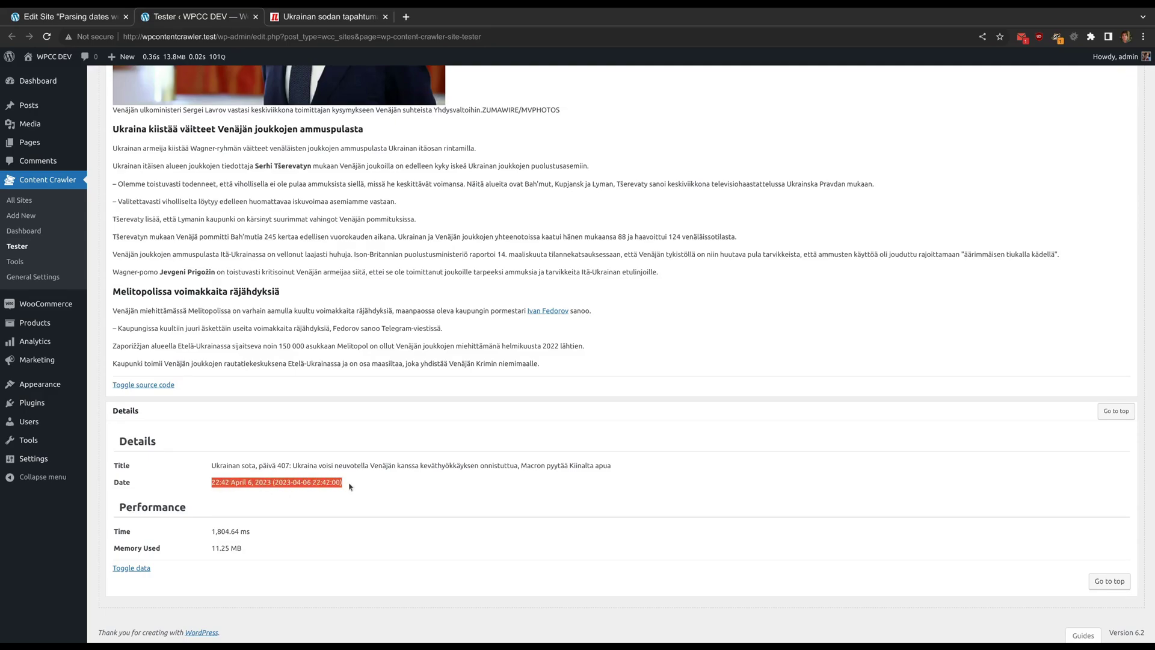